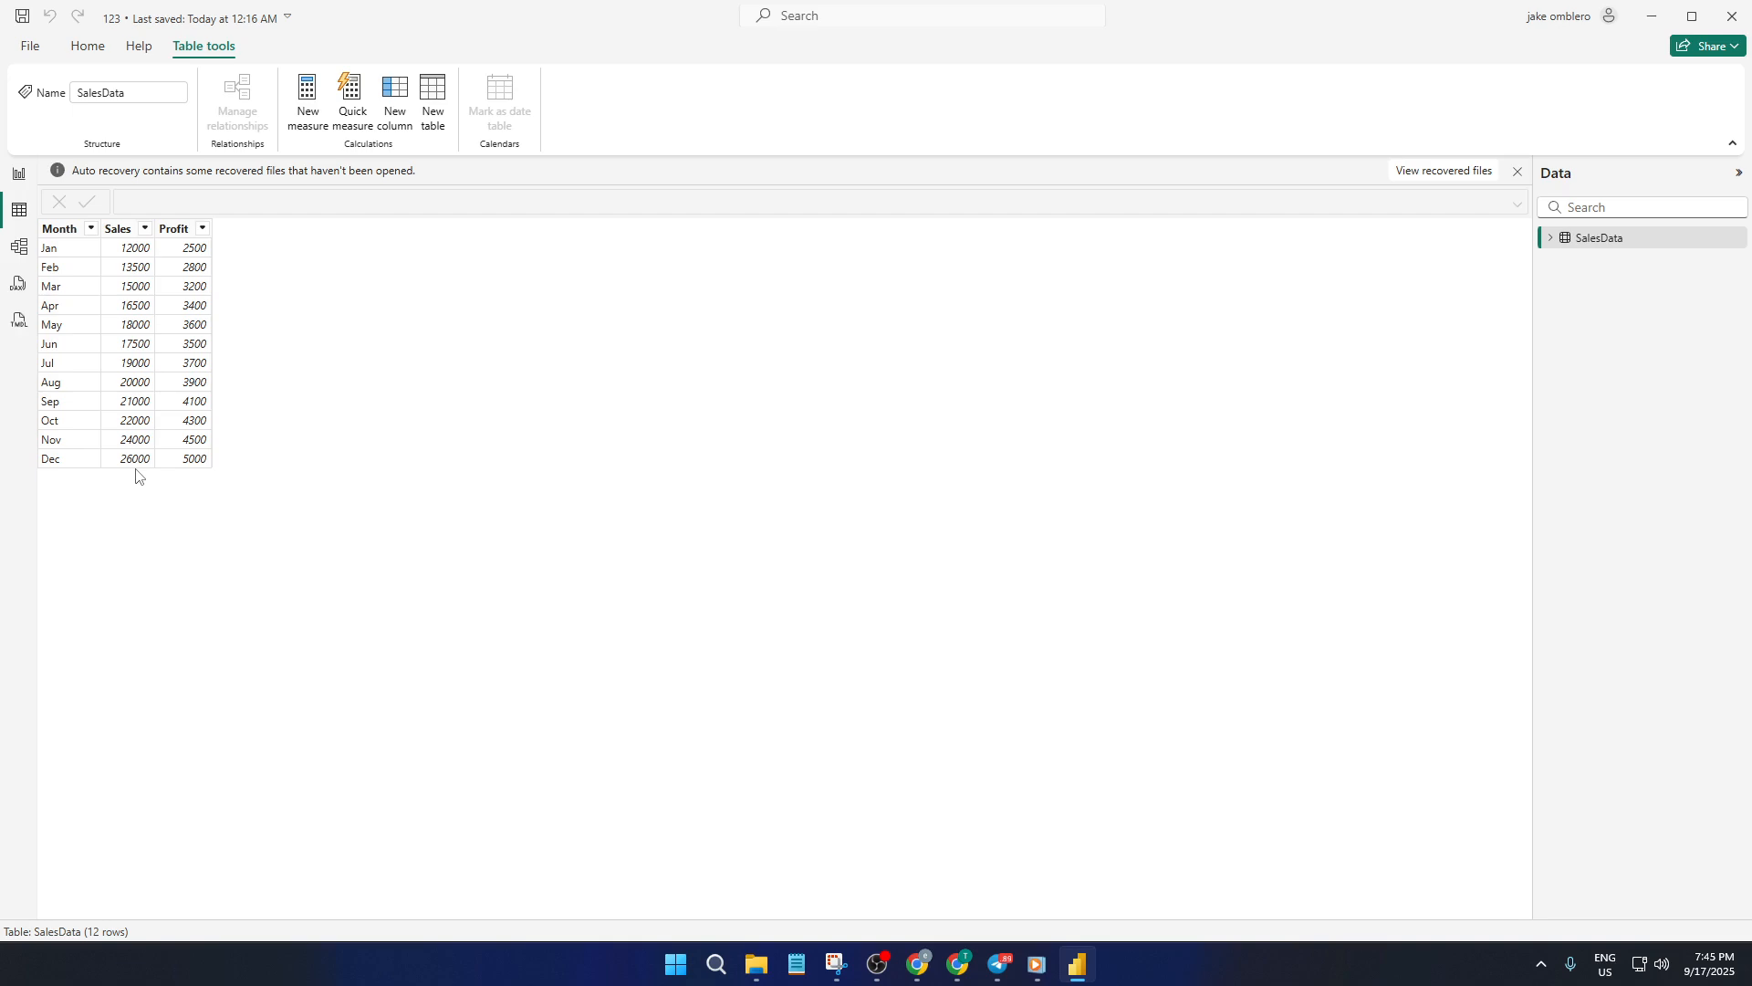
Add a line and clustered column chart to the report page, enlarge it and place it near the canvas centre.
click(20, 176)
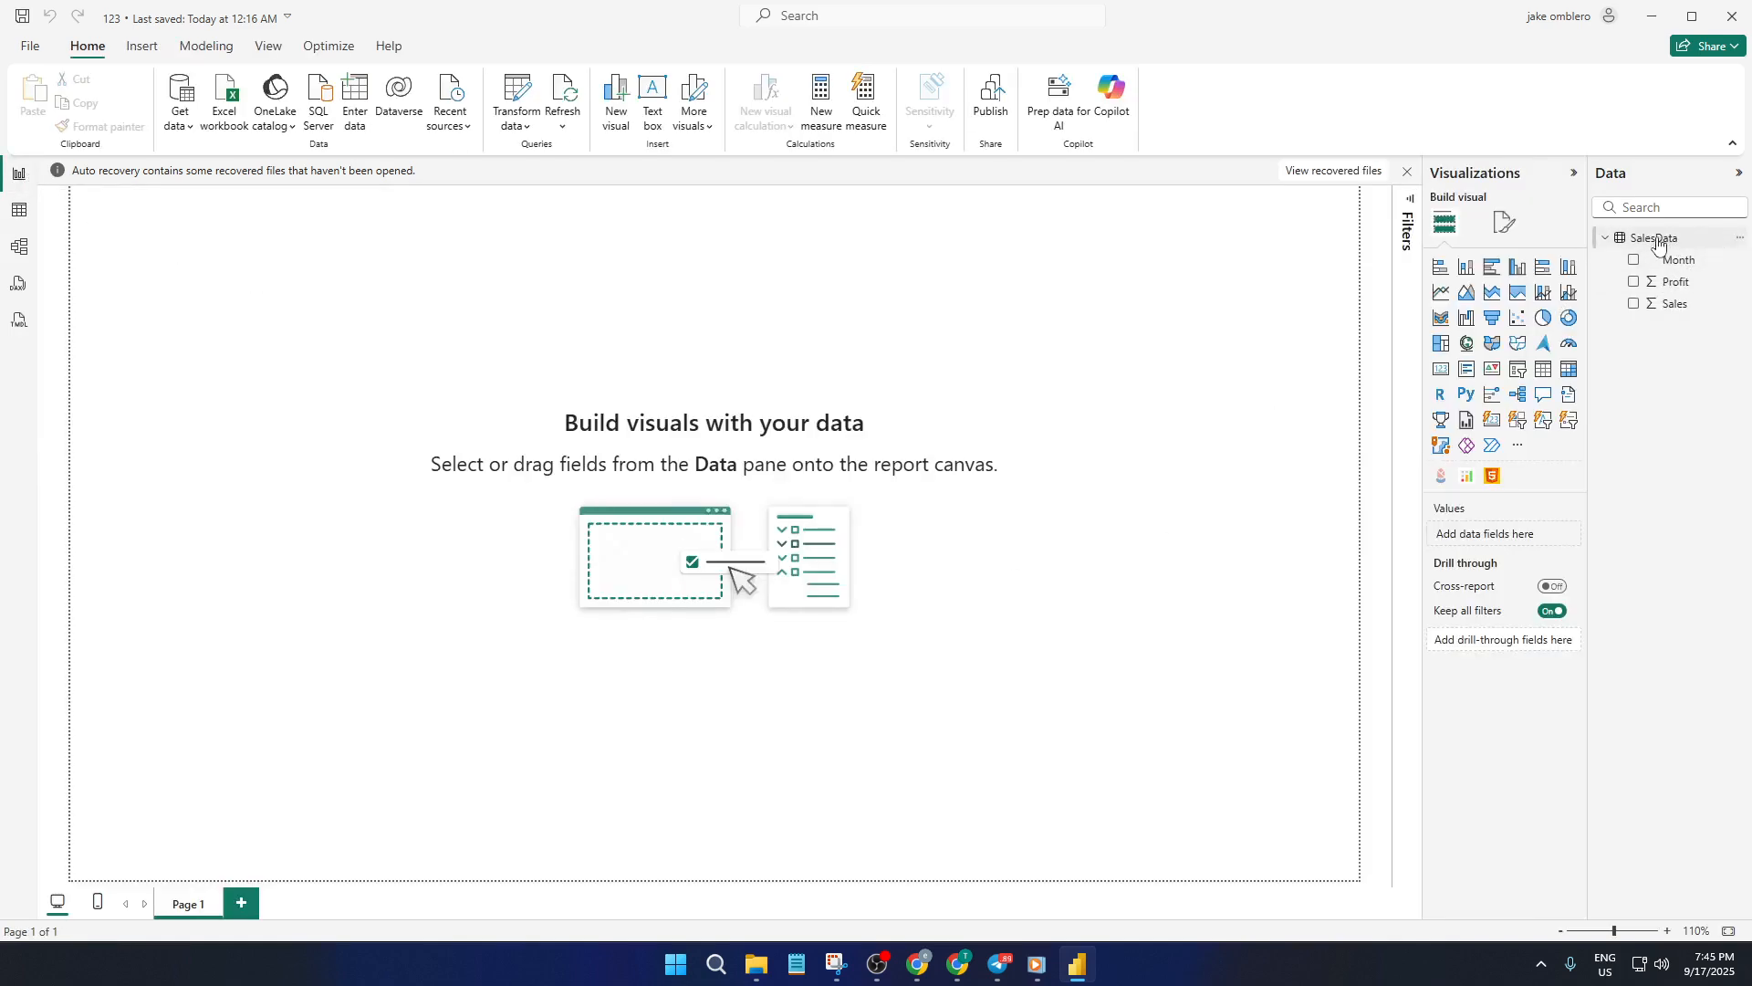
click(1570, 294)
drag(313, 371, 997, 765)
drag(940, 703, 920, 666)
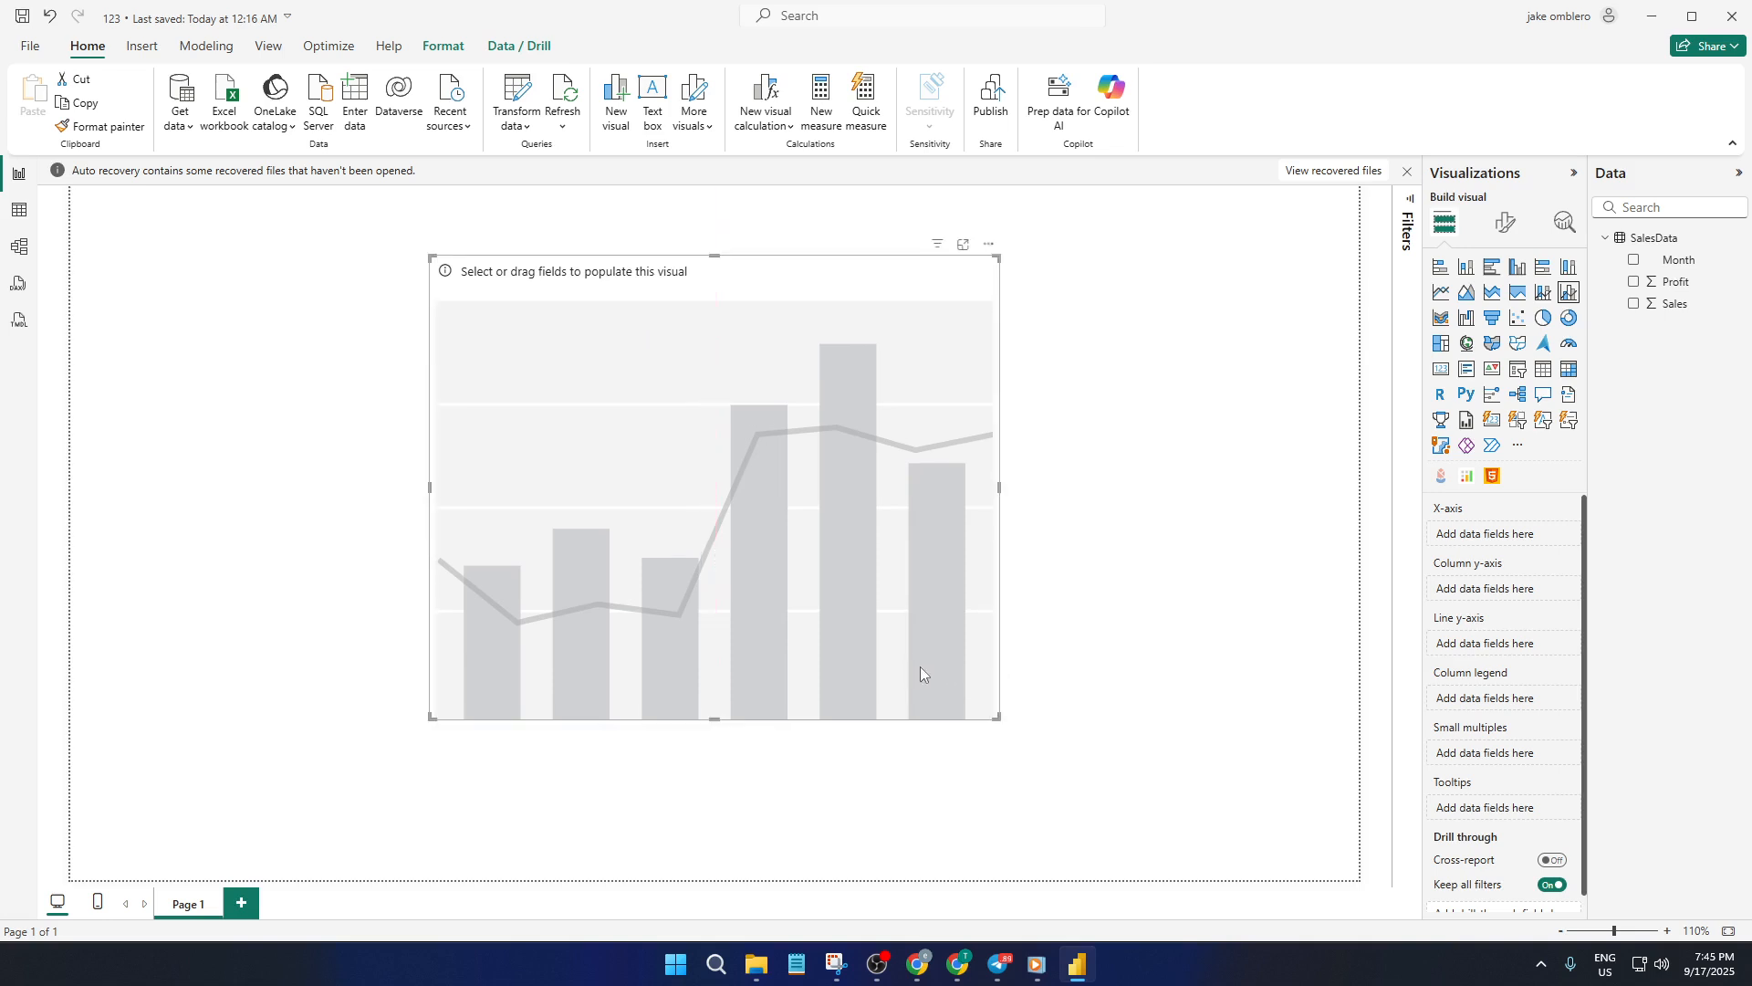
click(1053, 637)
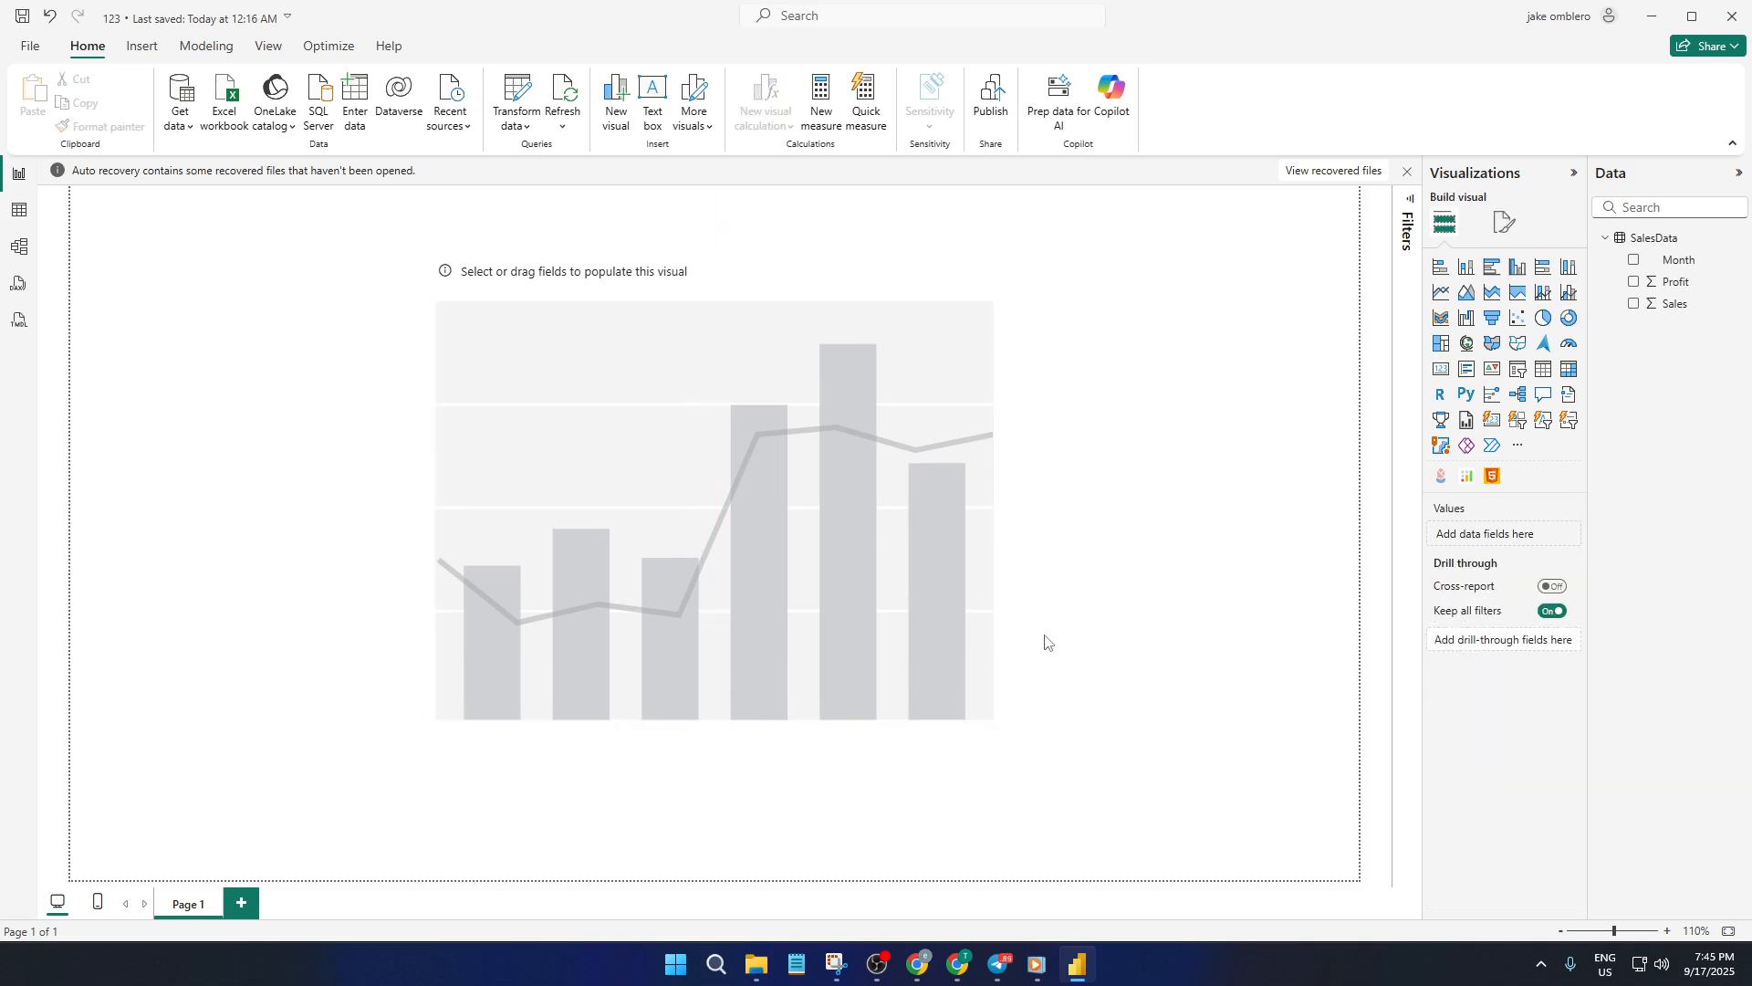
click(926, 605)
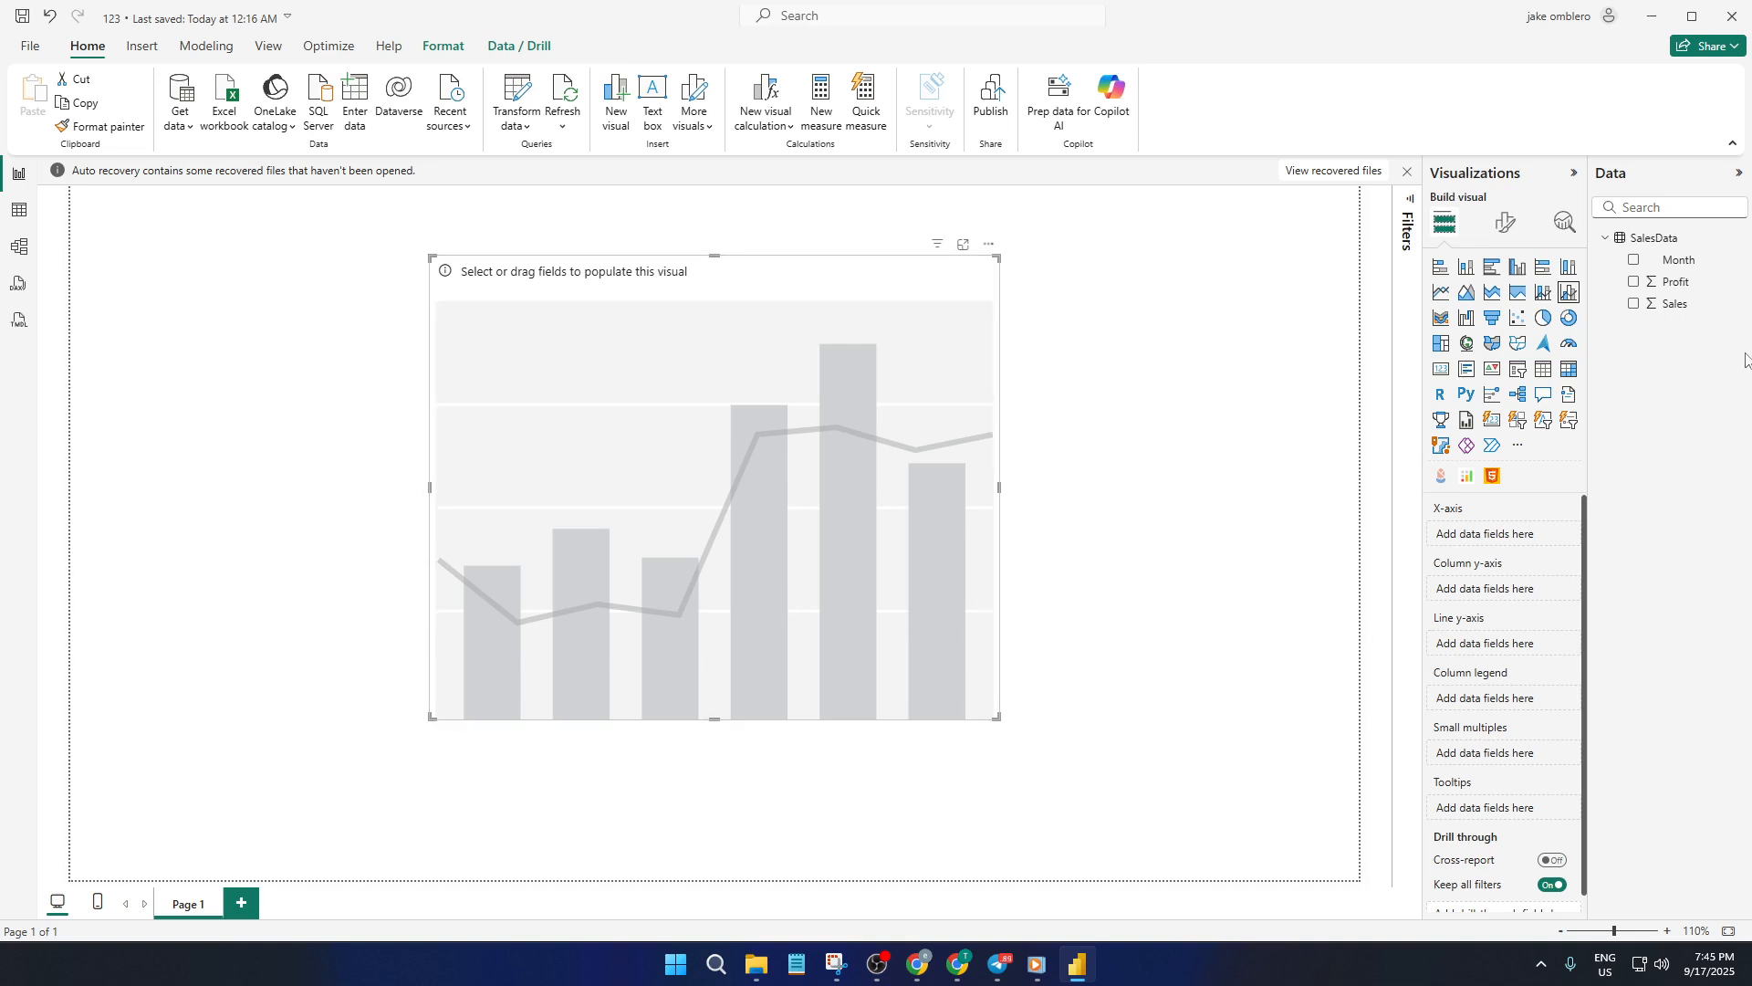
Populate the chart with Month on the X-axis, Profit on the column y-axis and Sales on the line y-axis.
click(1633, 261)
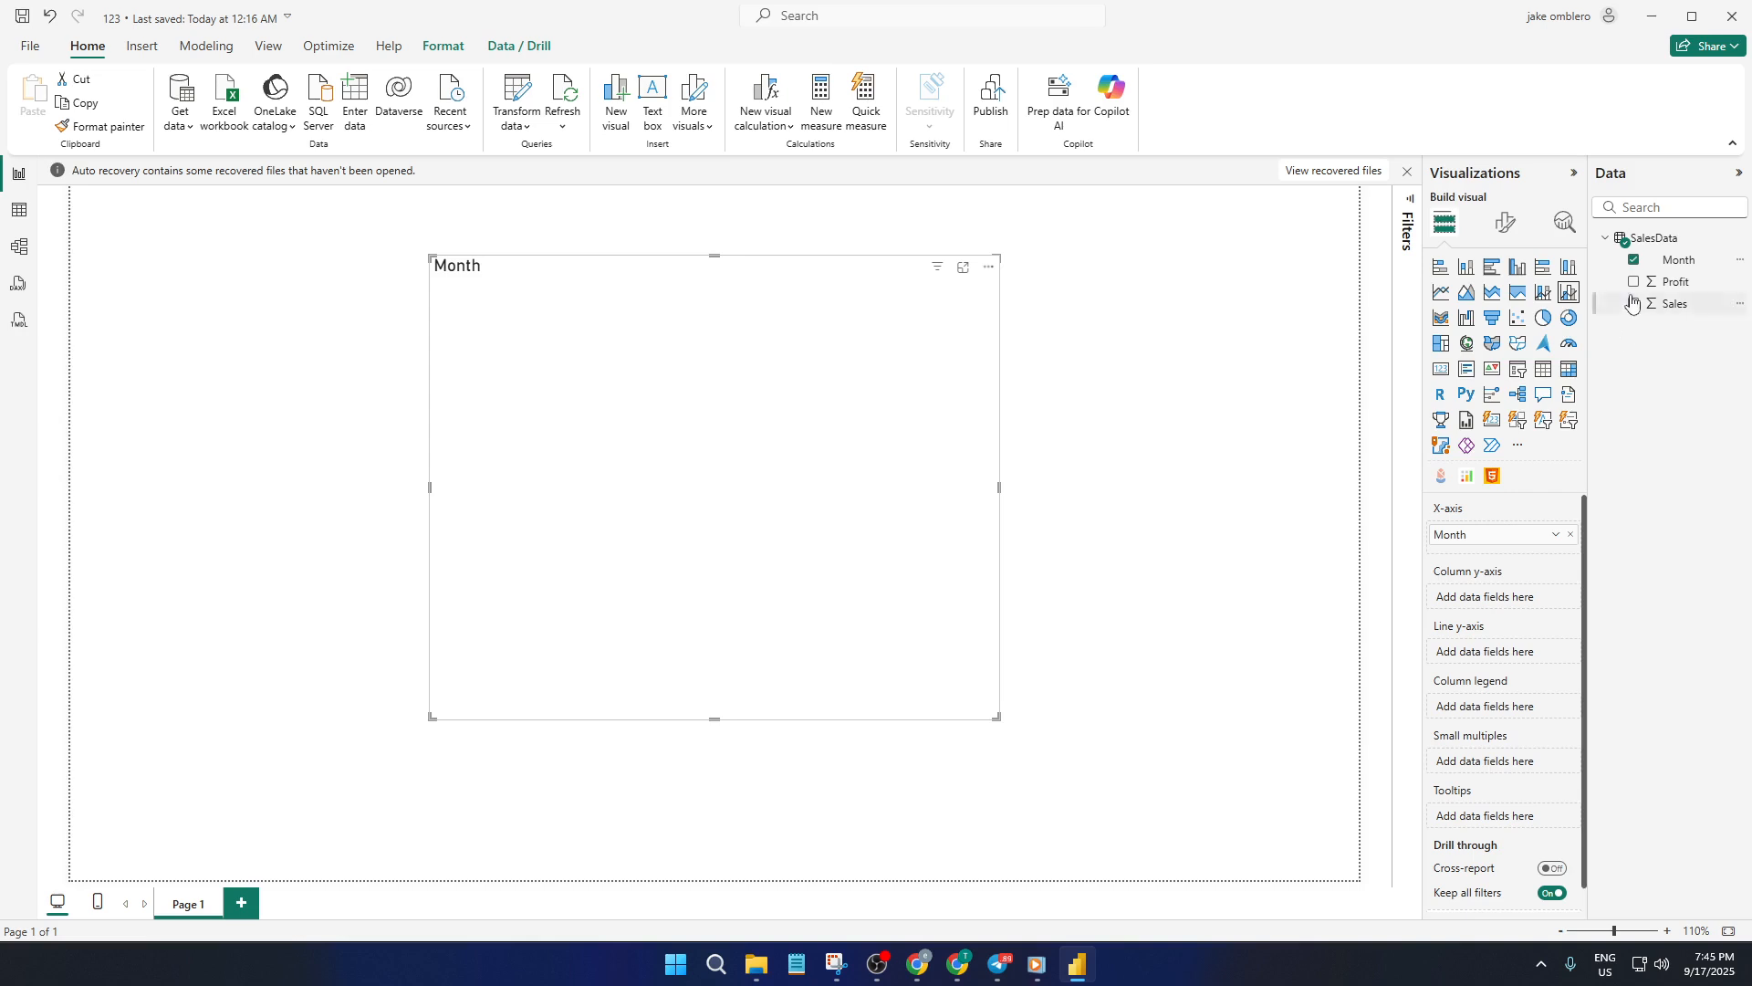
click(1634, 283)
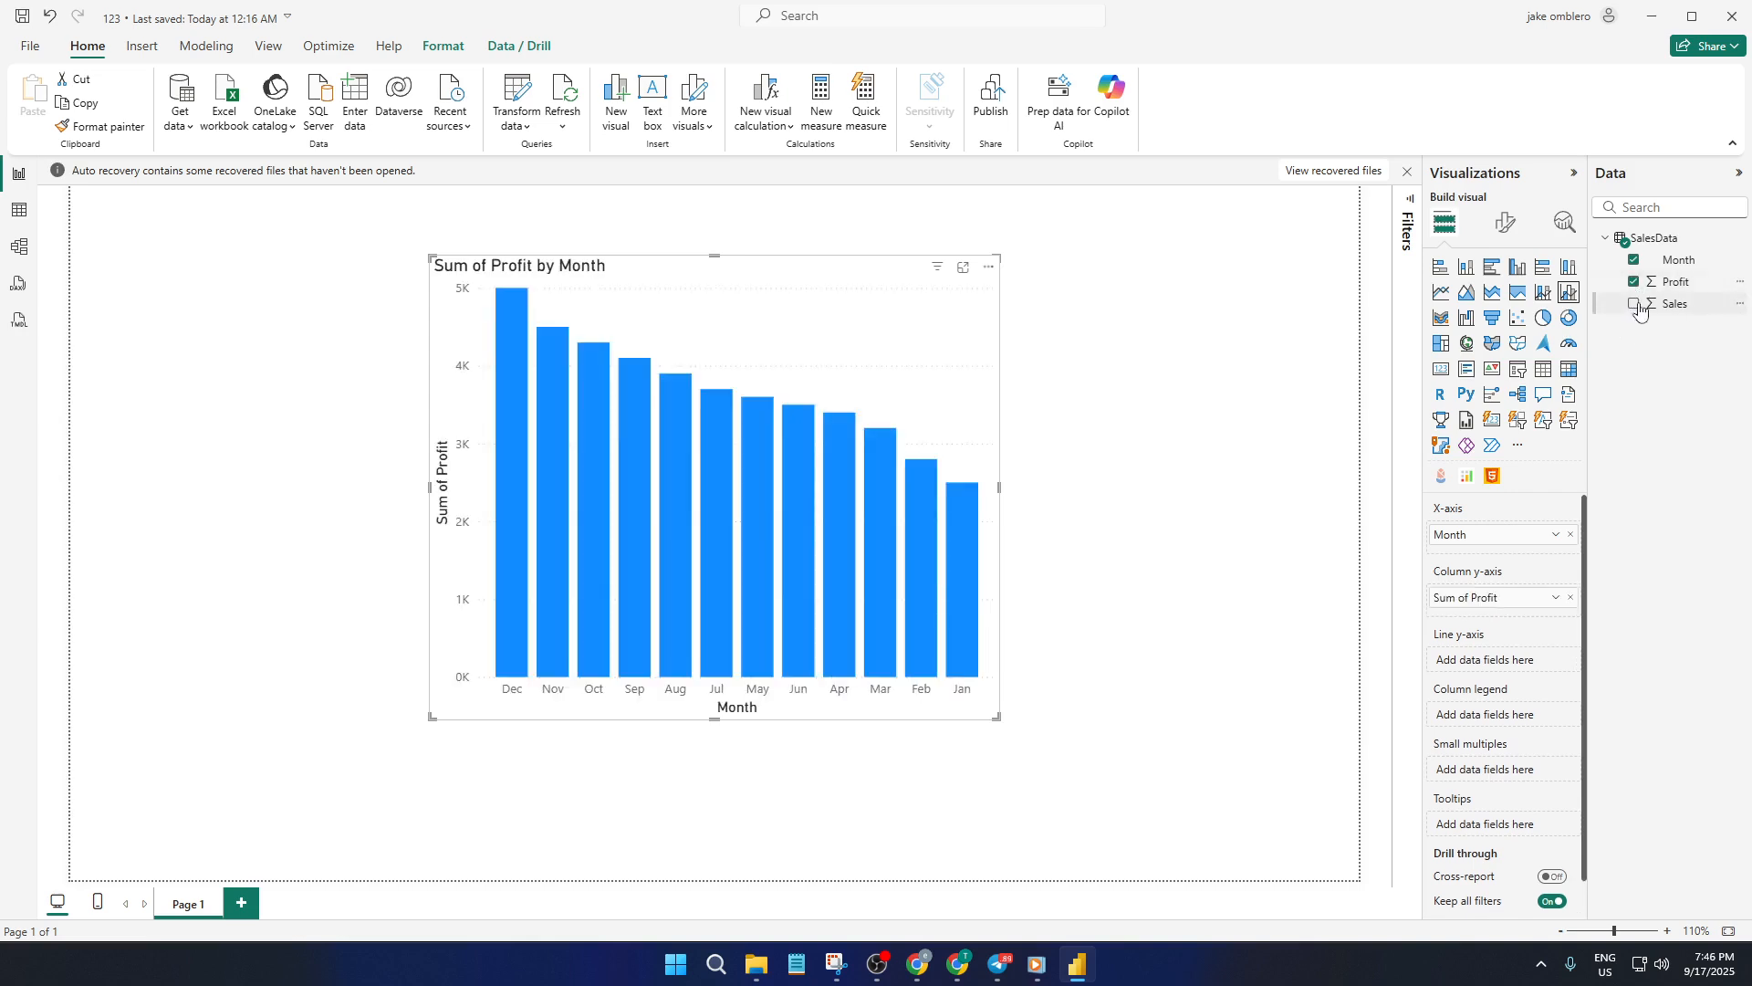
click(1638, 309)
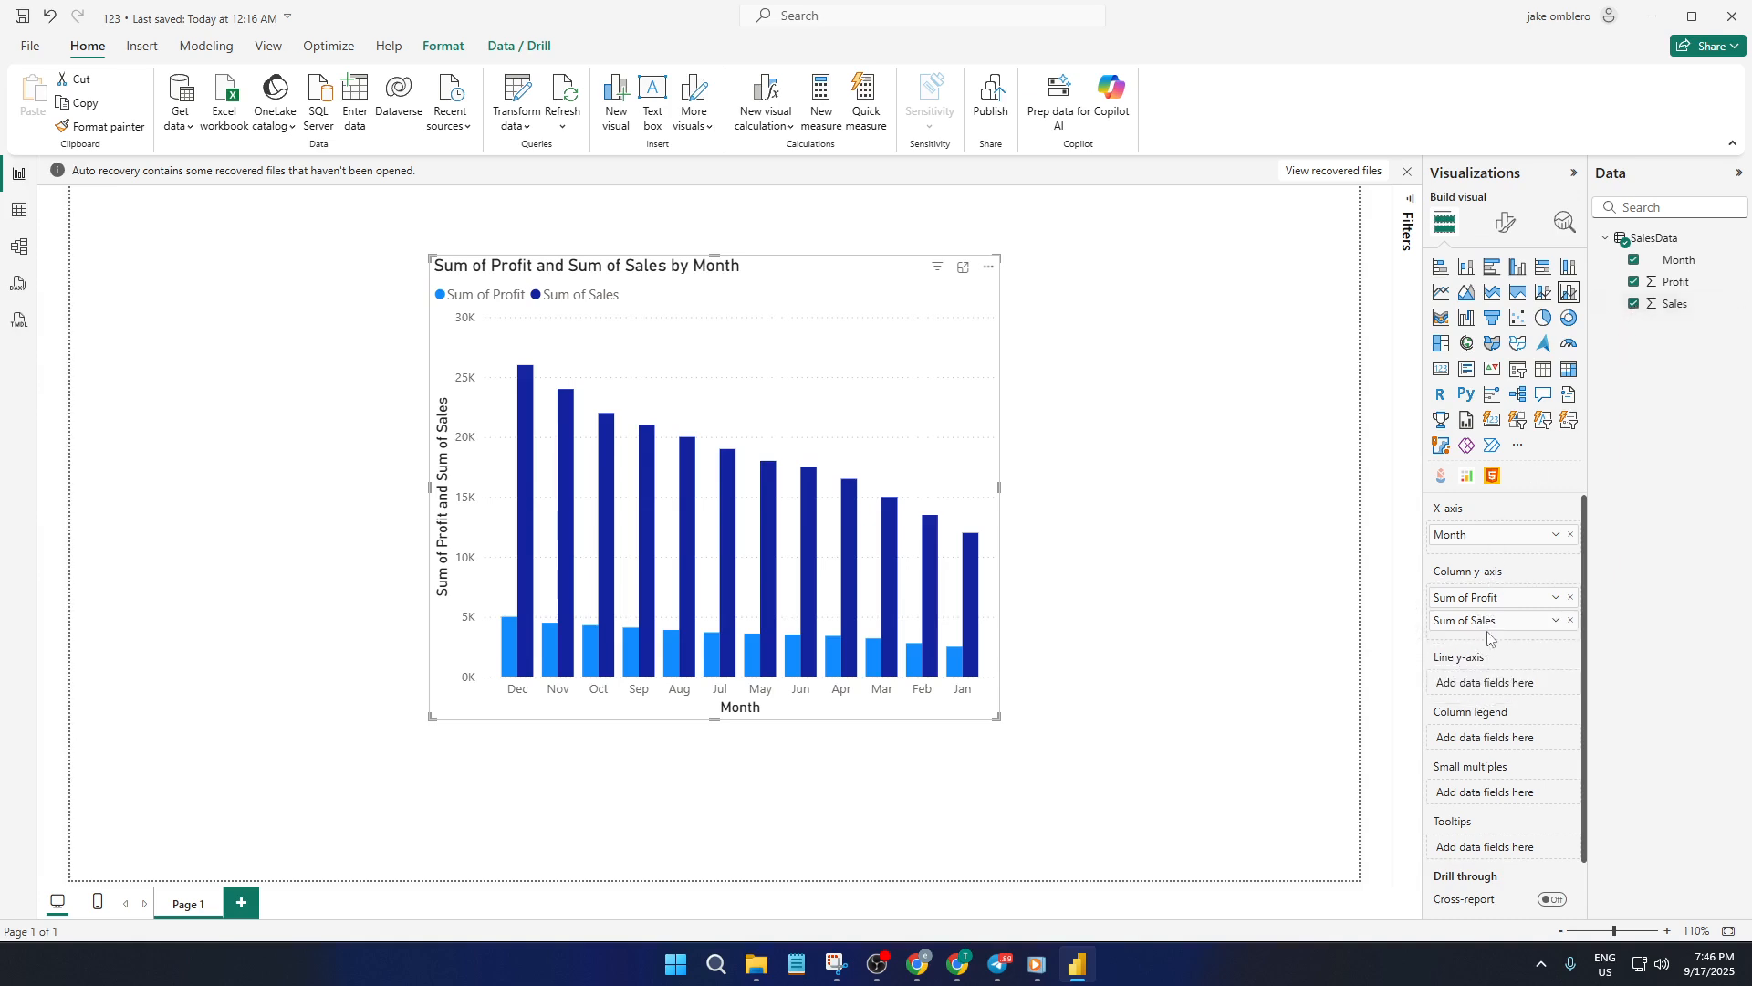
drag(1491, 621, 1499, 683)
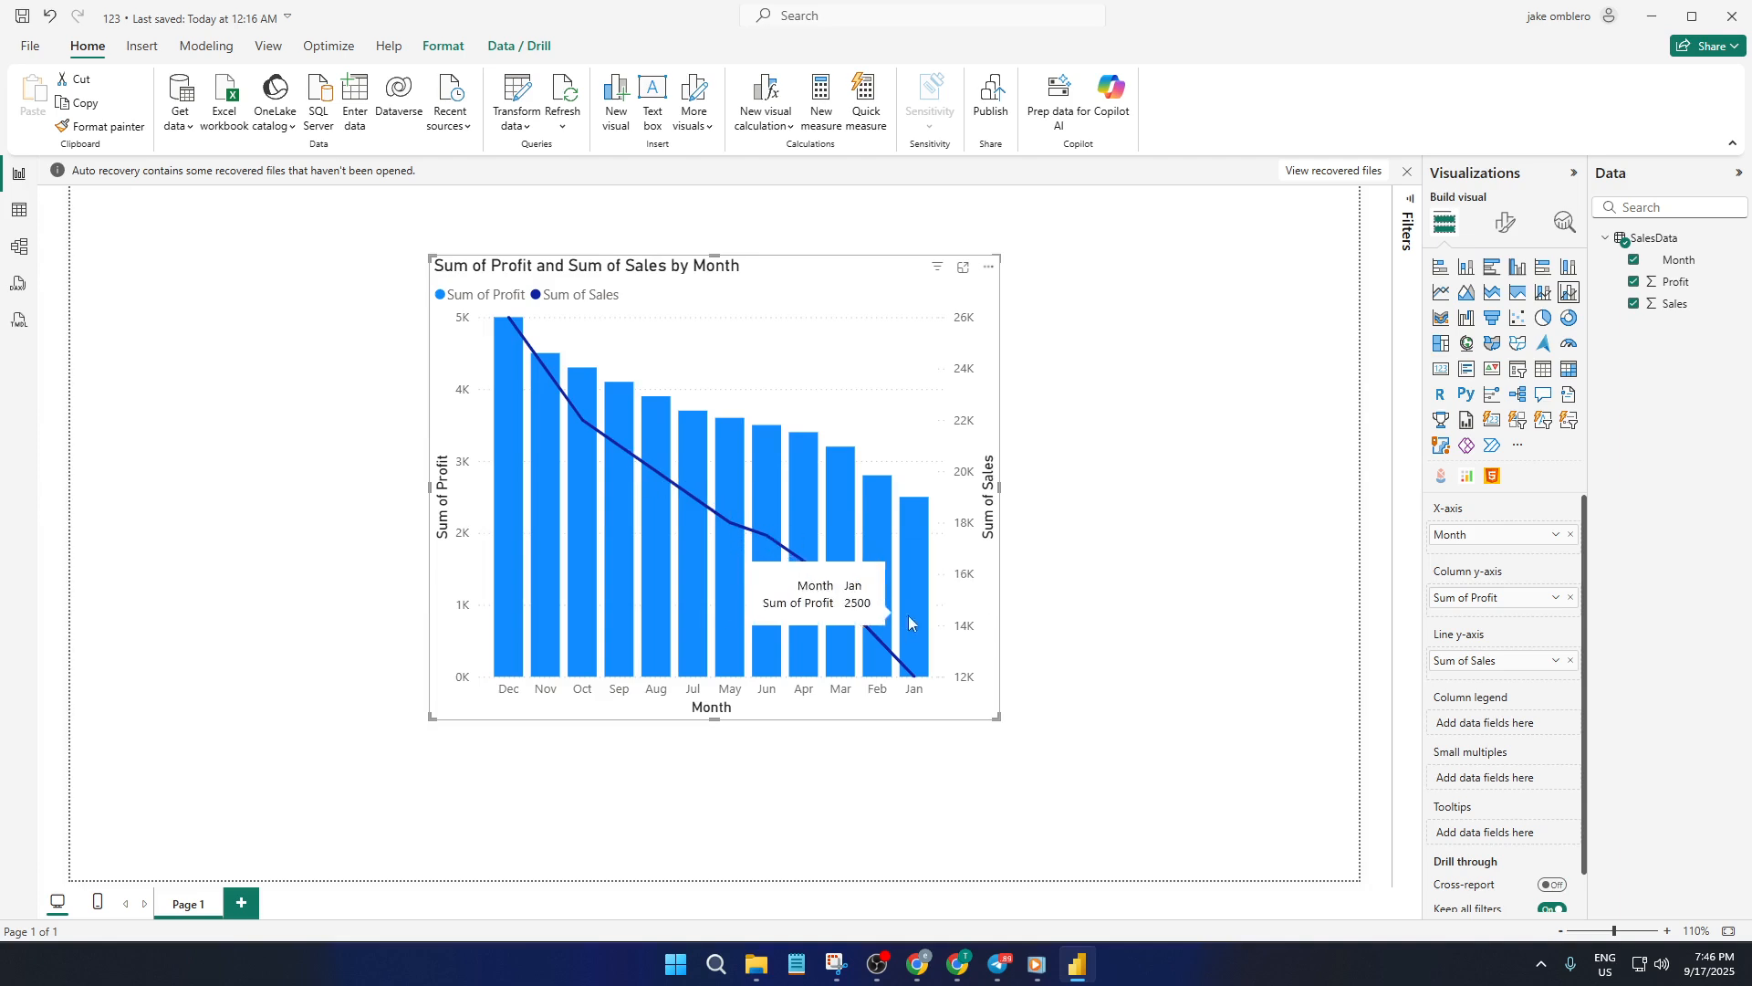
Widen the chart and swap its measures, putting Sales on the column y-axis and Profit on the line y-axis.
drag(998, 718, 1056, 664)
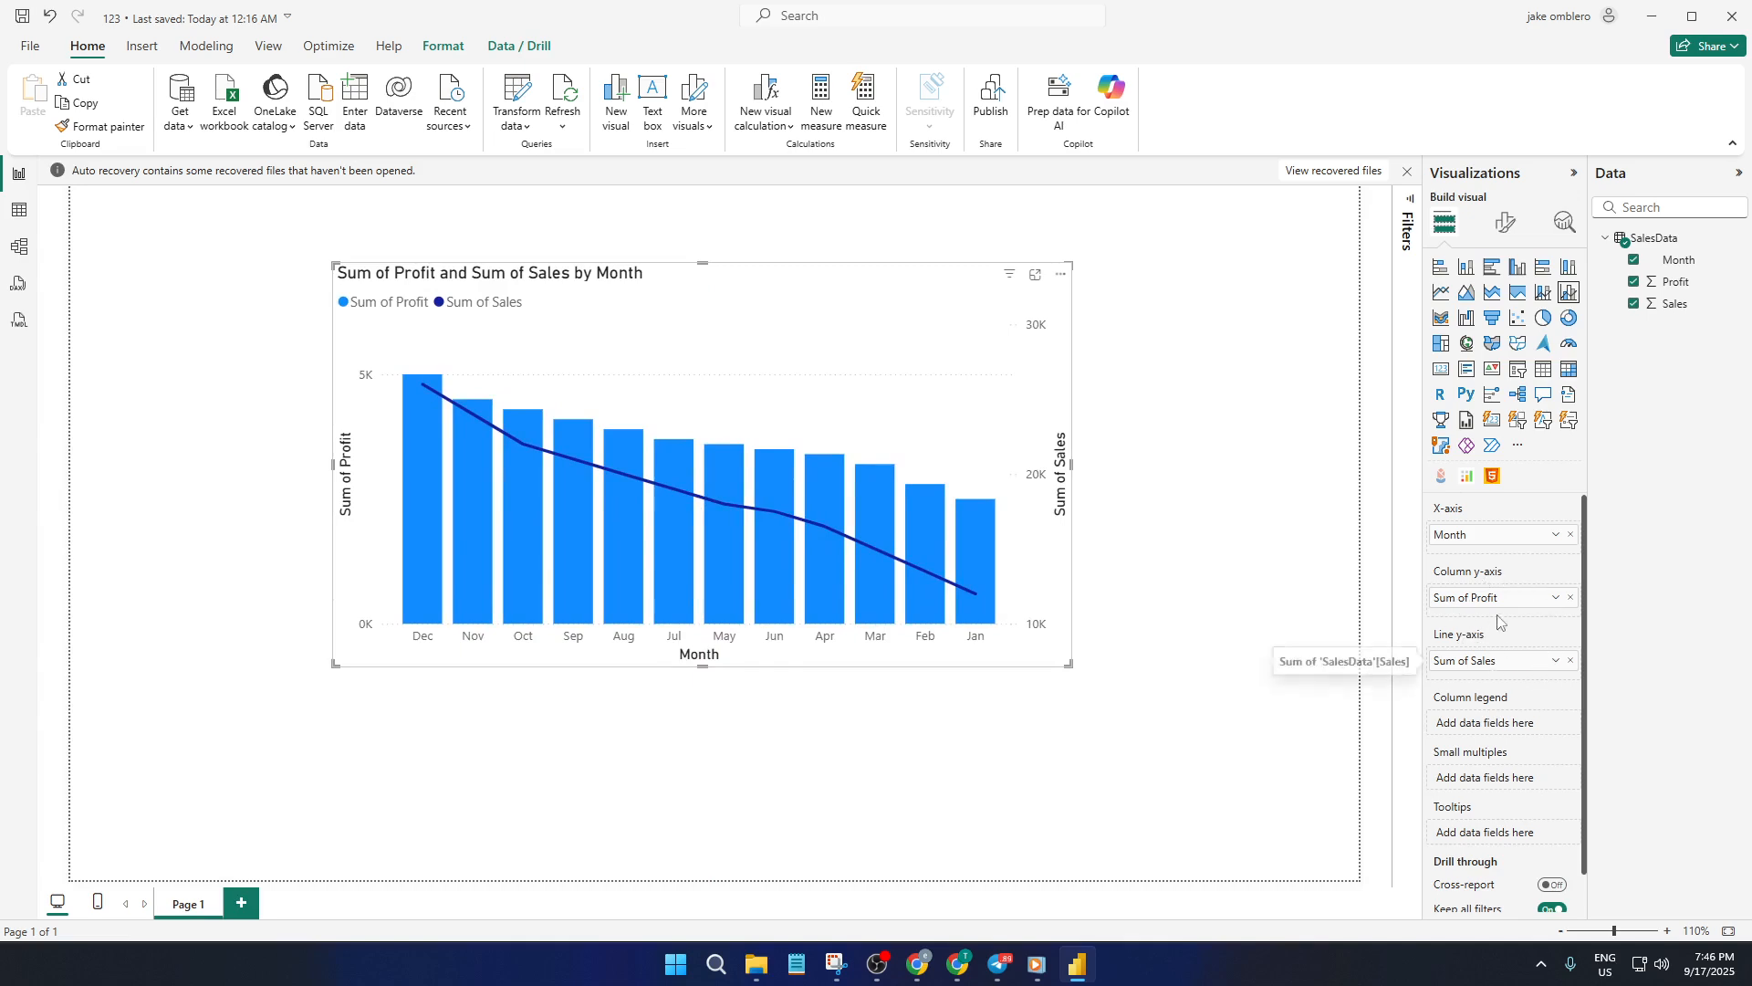
mouse_move(1495, 602)
mouse_down()
mouse_move(1498, 677)
mouse_move(1506, 599)
mouse_up()
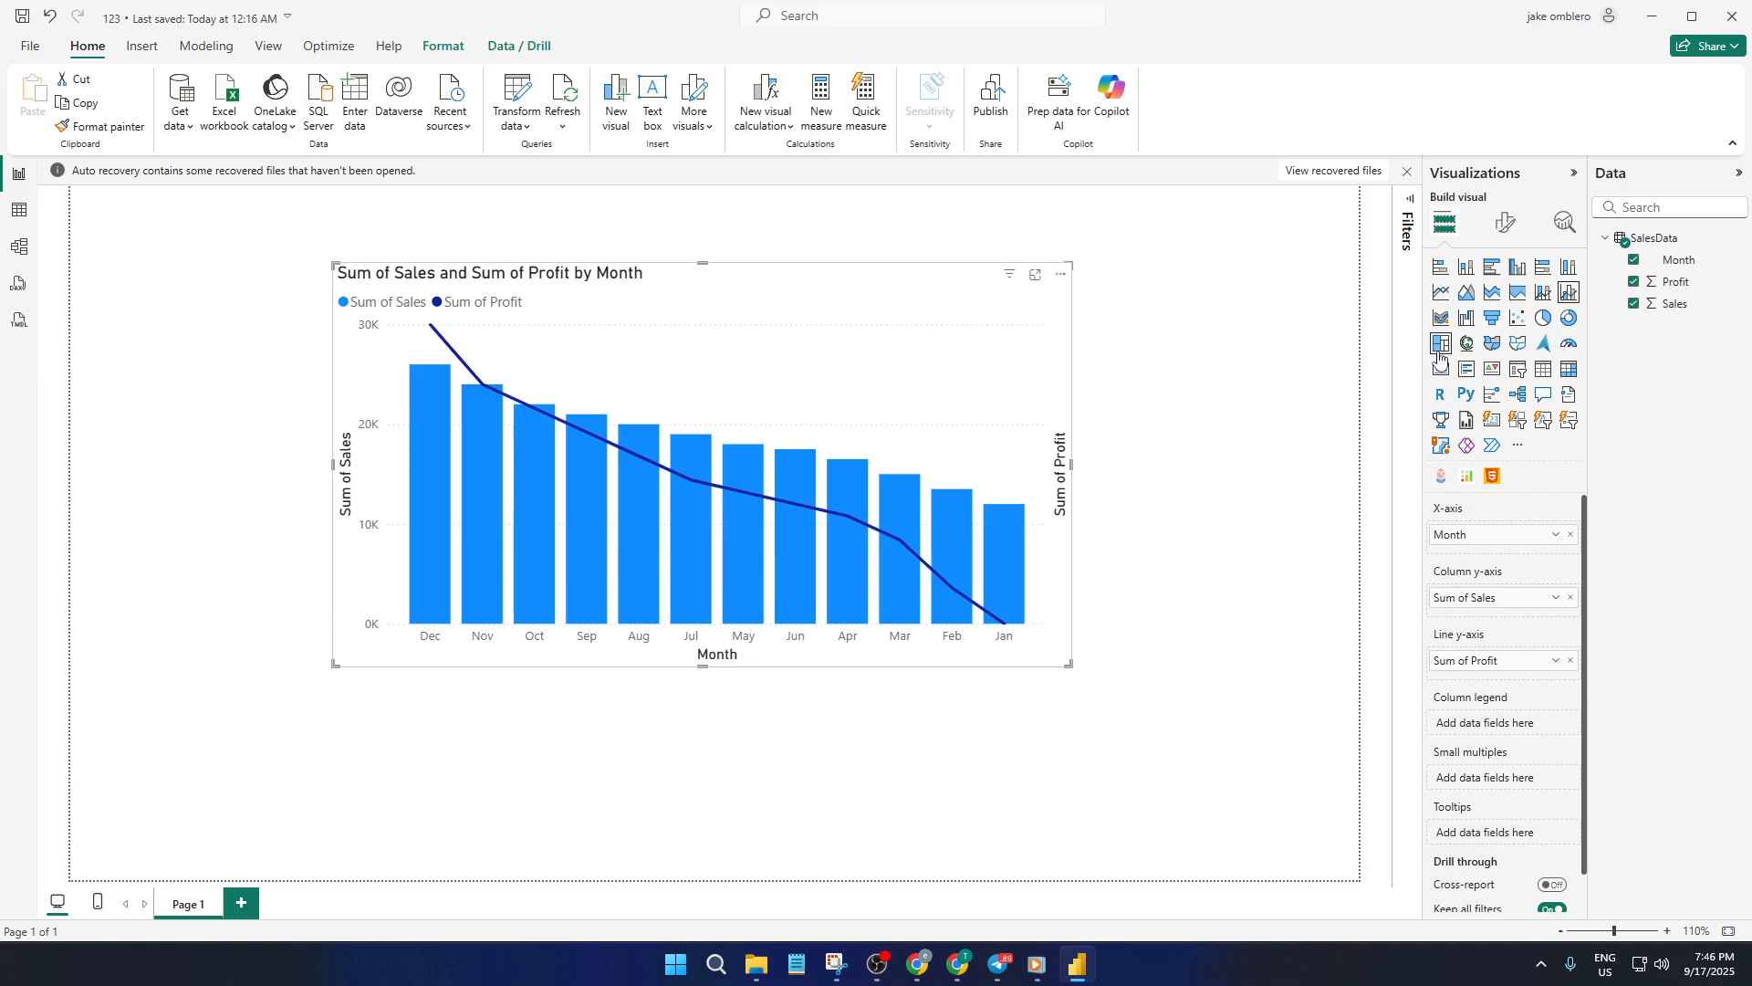
Review the combo chart's title and X-axis formatting options.
click(1506, 224)
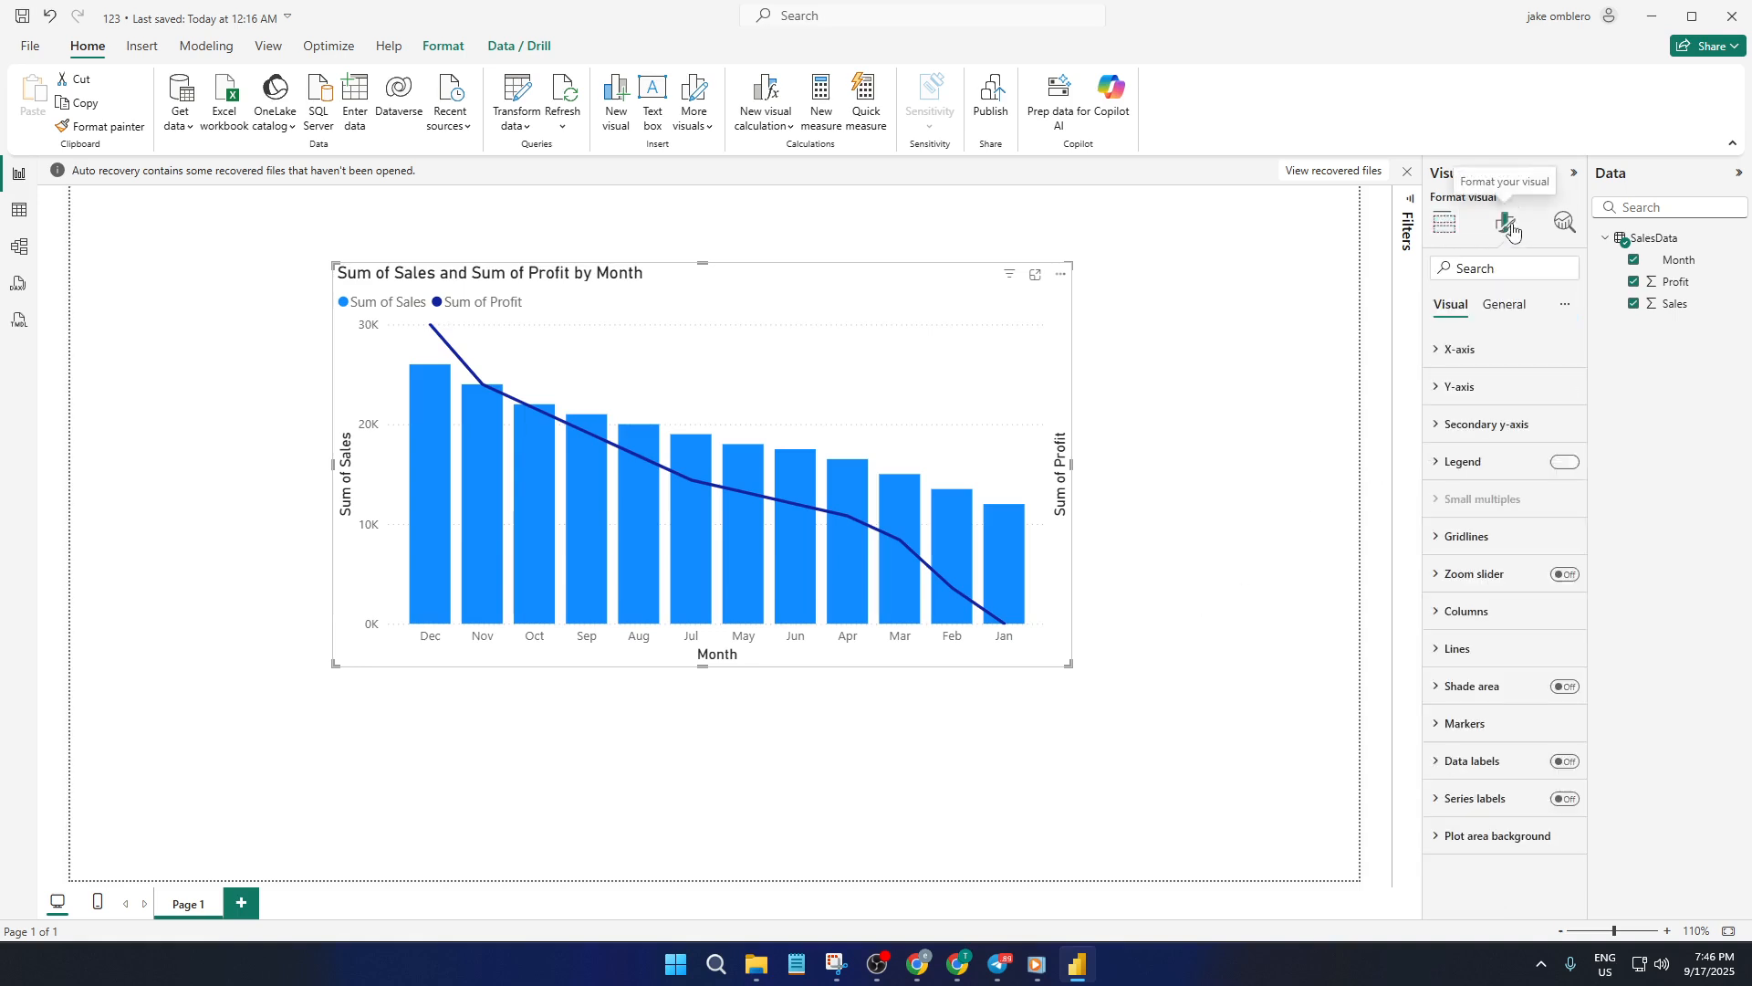
click(1508, 311)
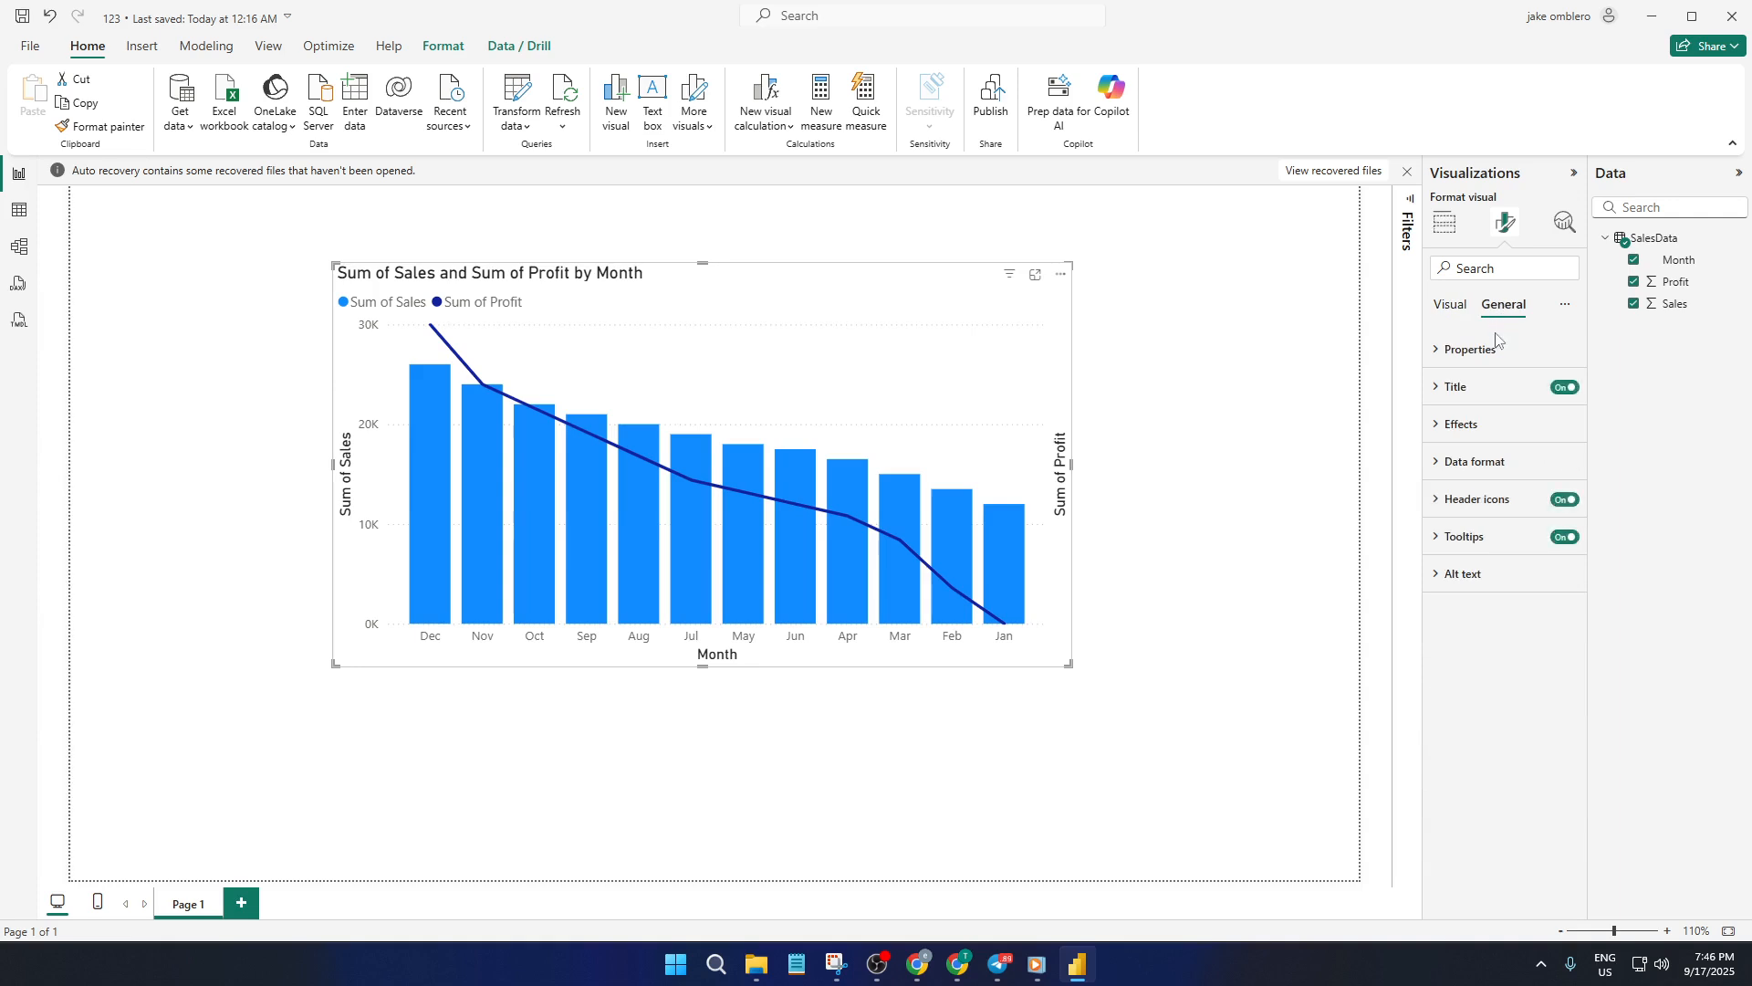
click(1482, 394)
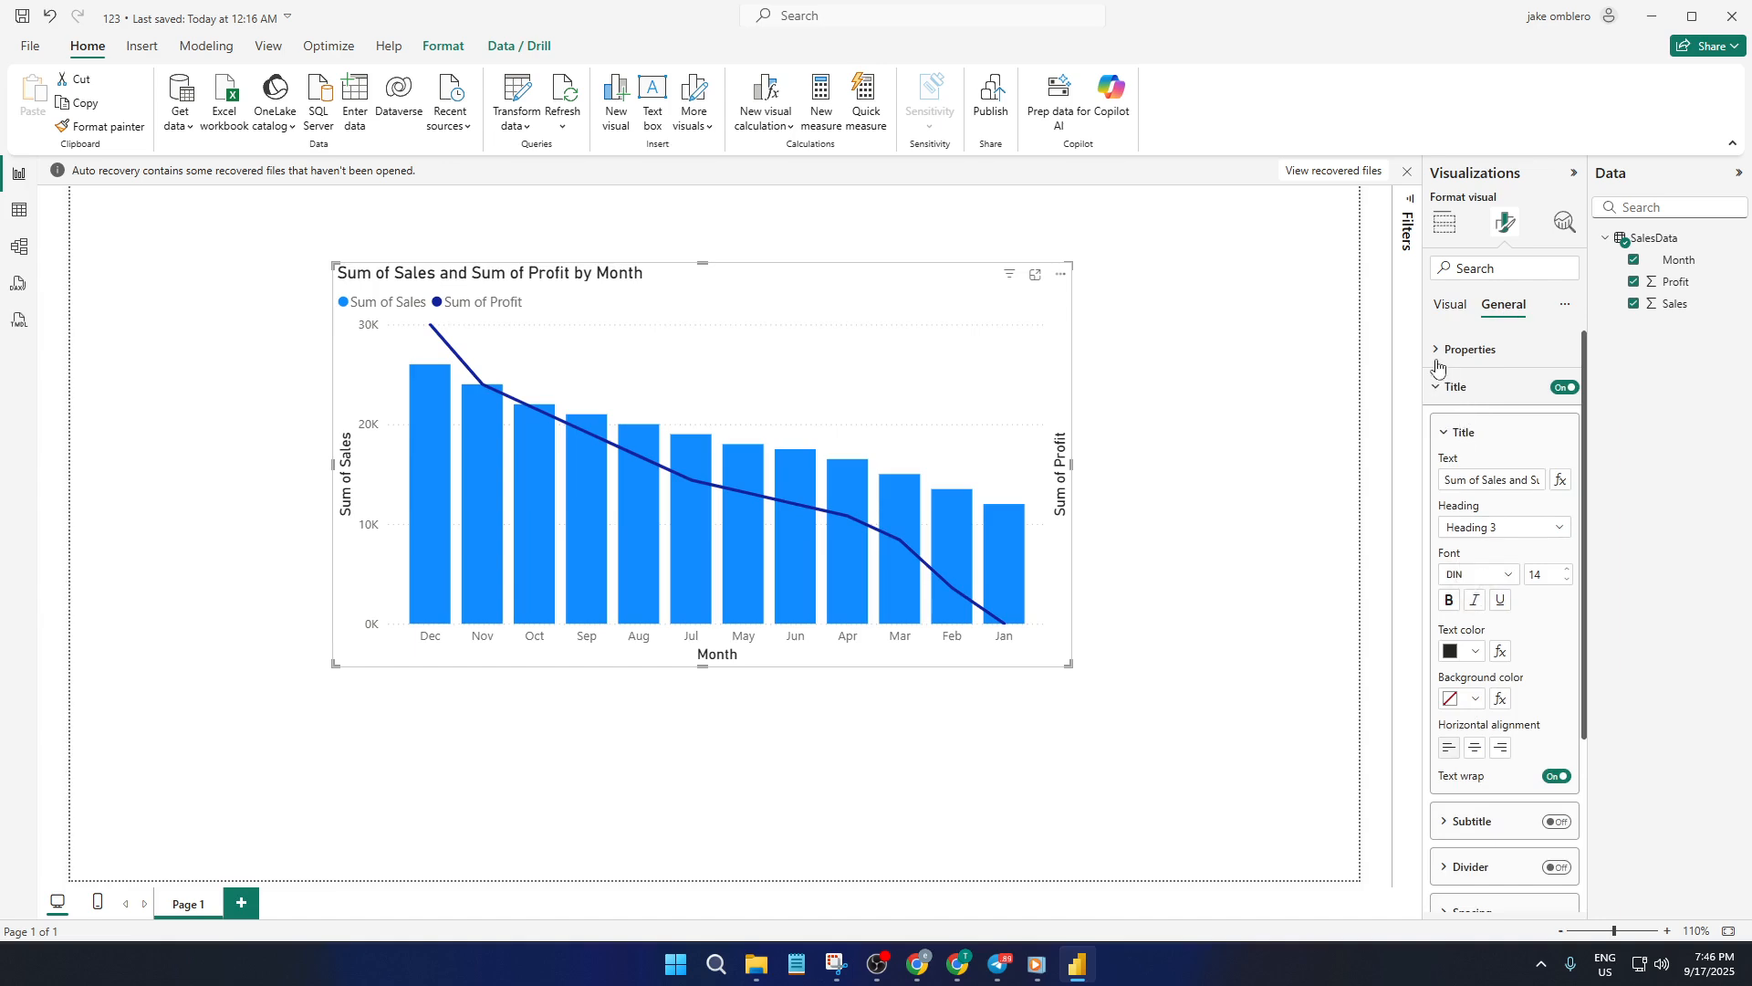
click(1450, 304)
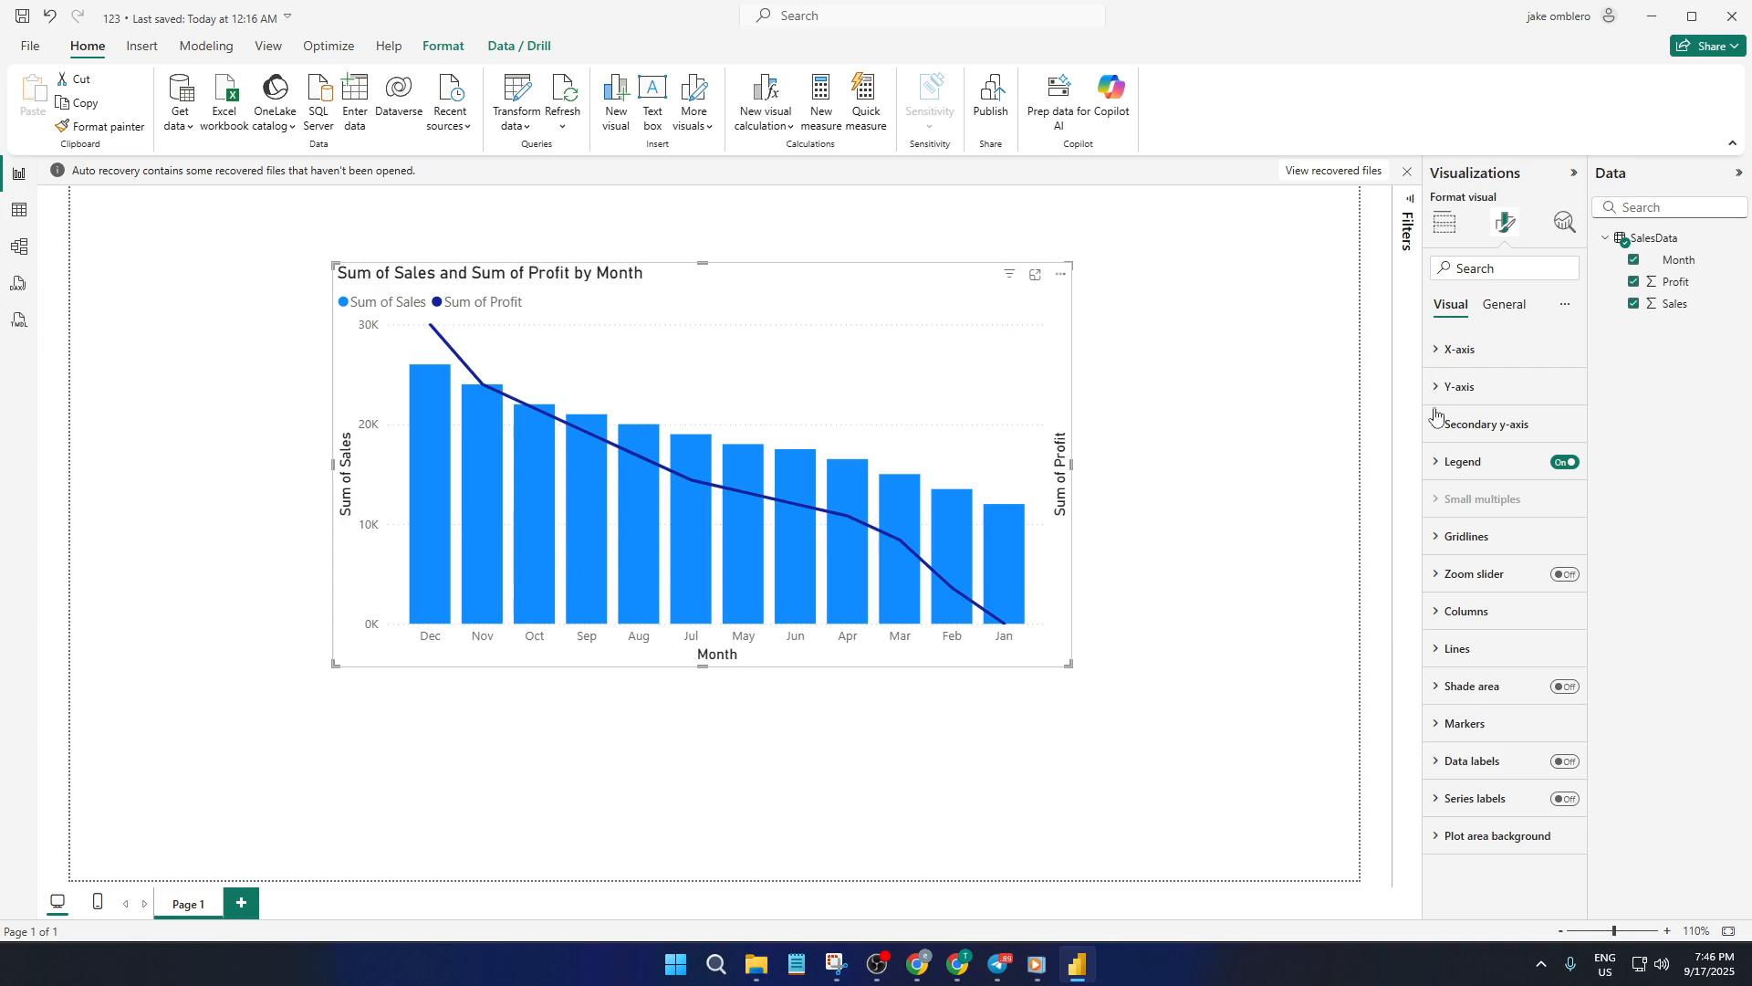
click(1455, 352)
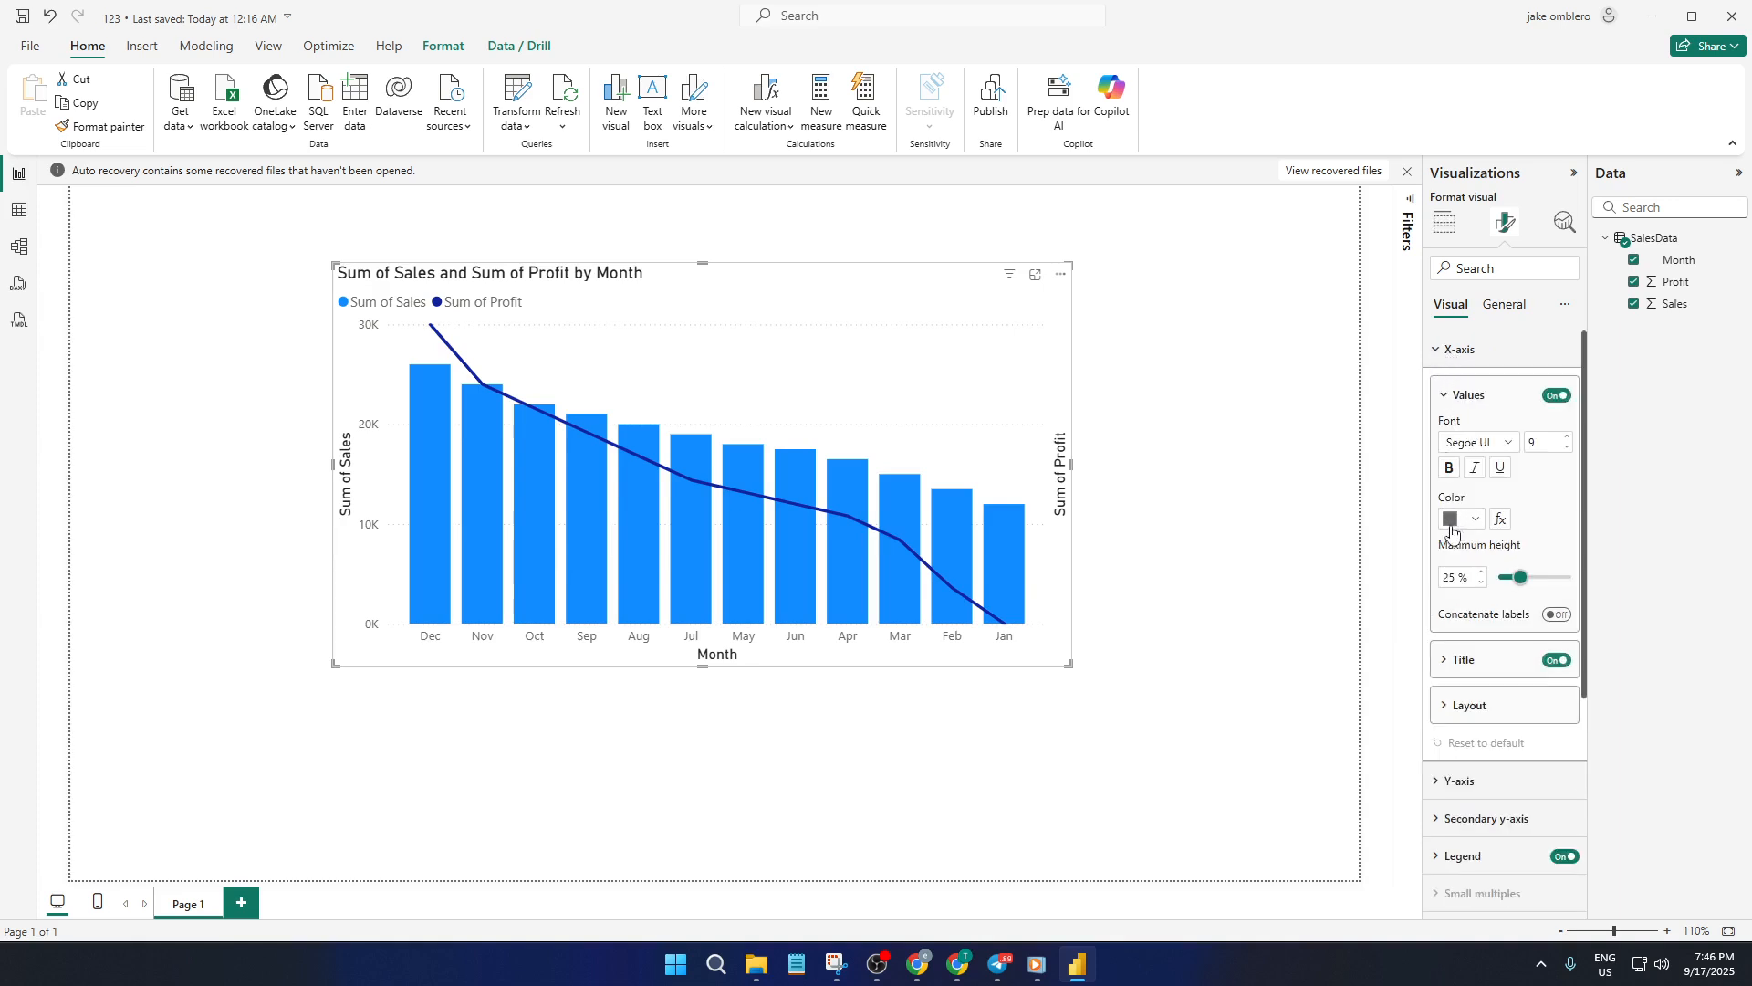
click(1447, 352)
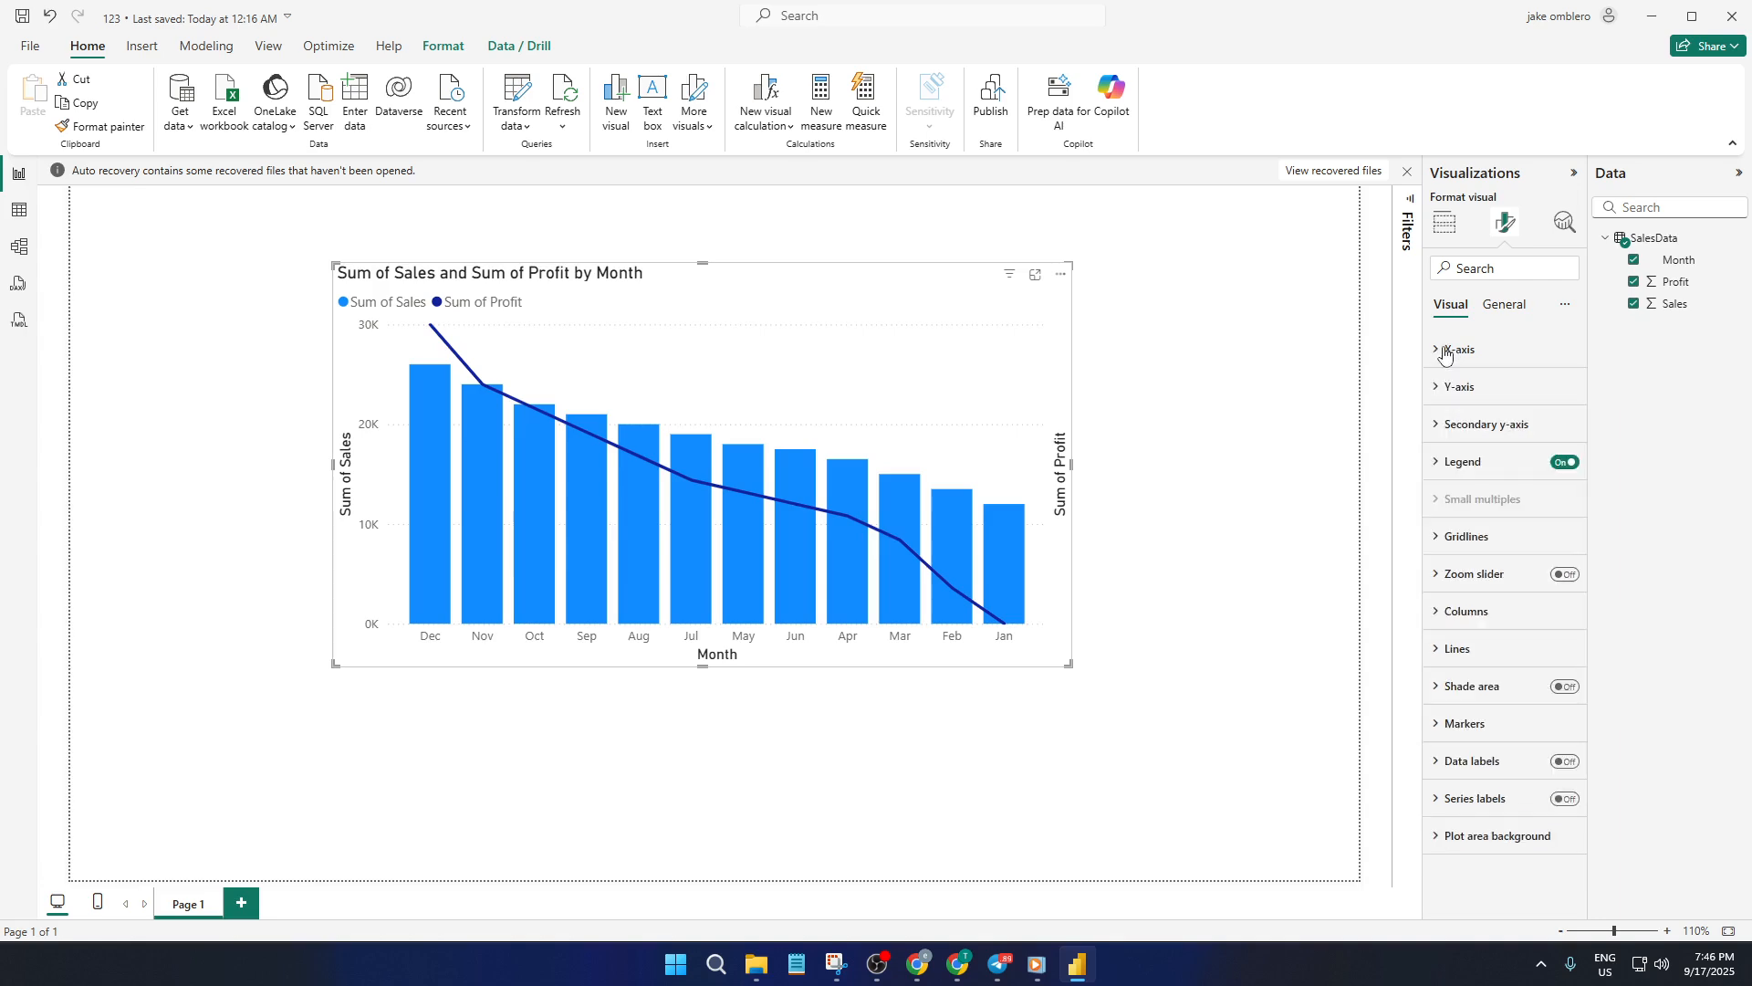
Set the color of all the chart's columns to light orange.
click(1447, 618)
scroll(1464, 625, down, 2)
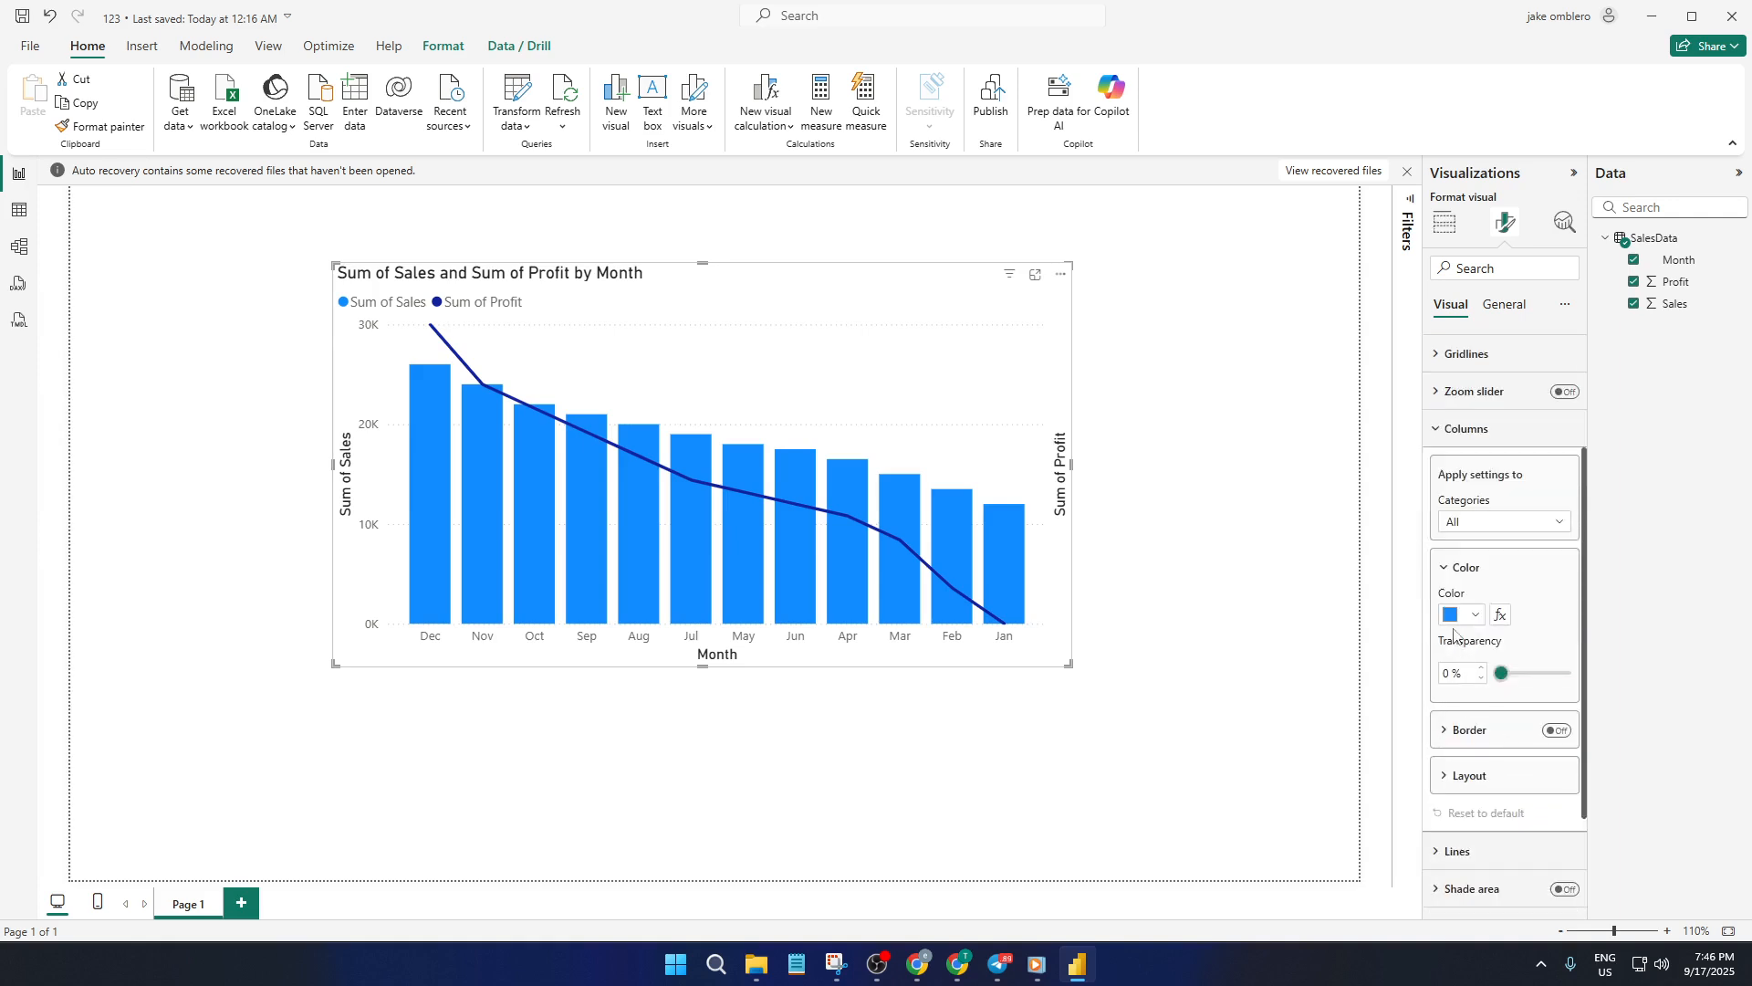
click(1459, 616)
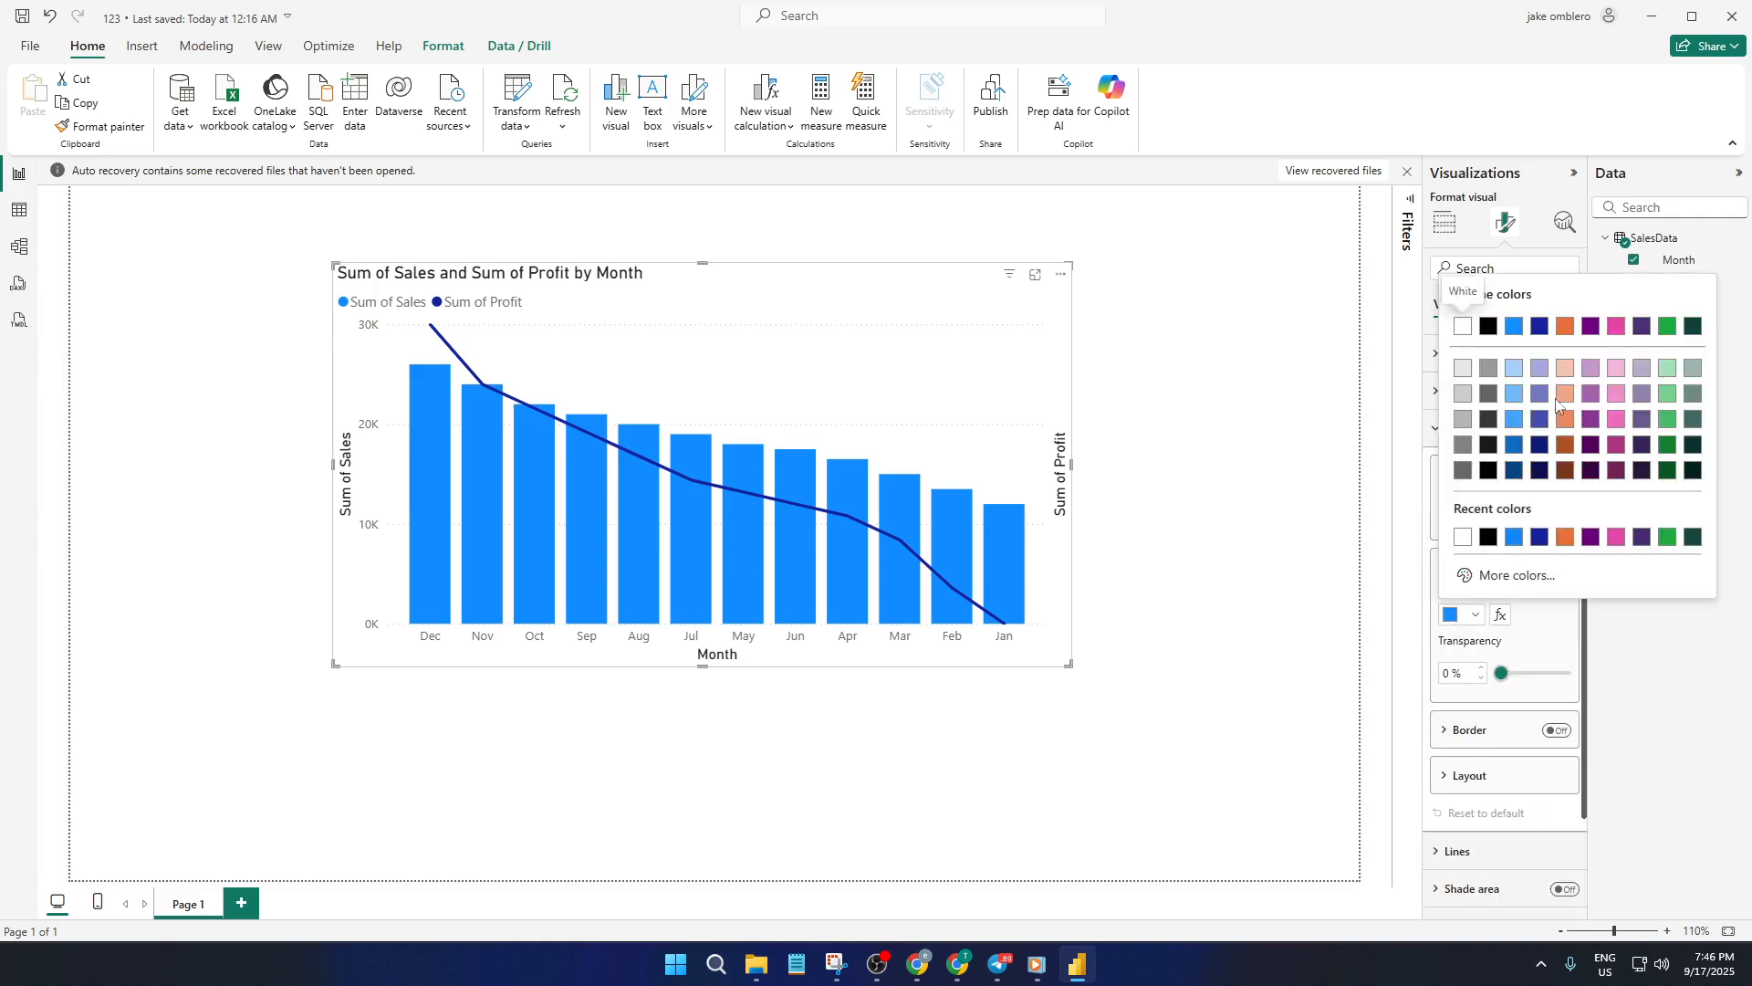
click(1565, 393)
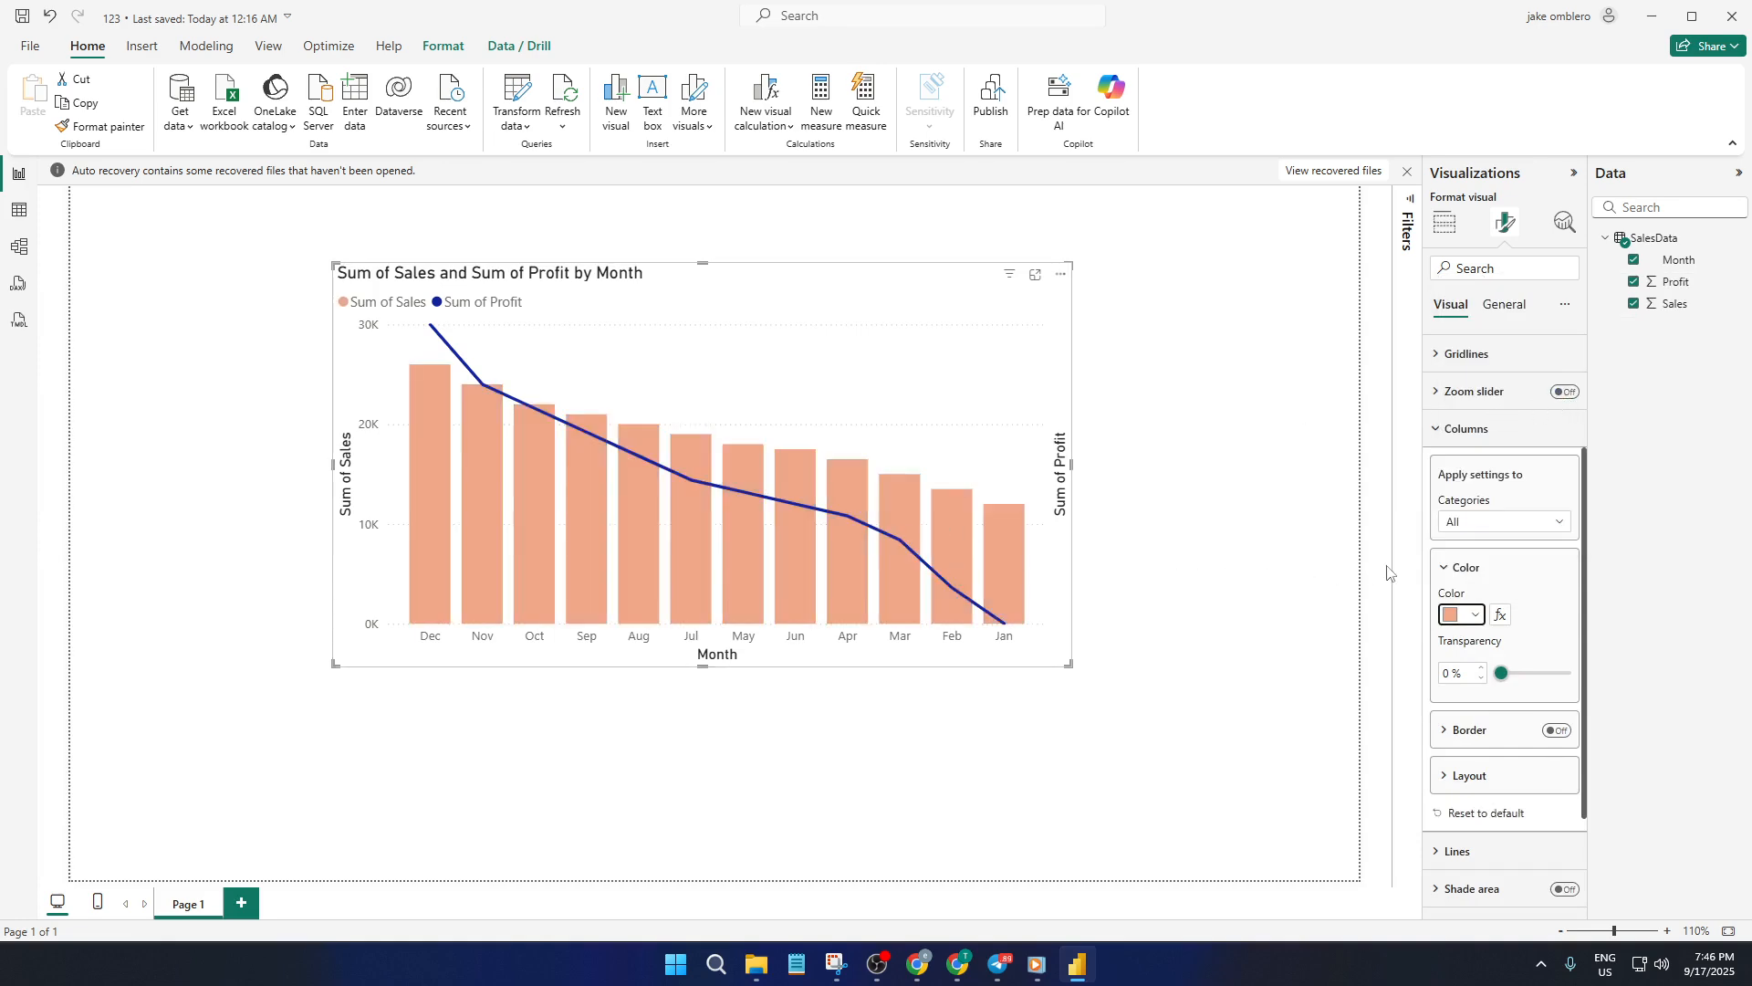
click(1486, 433)
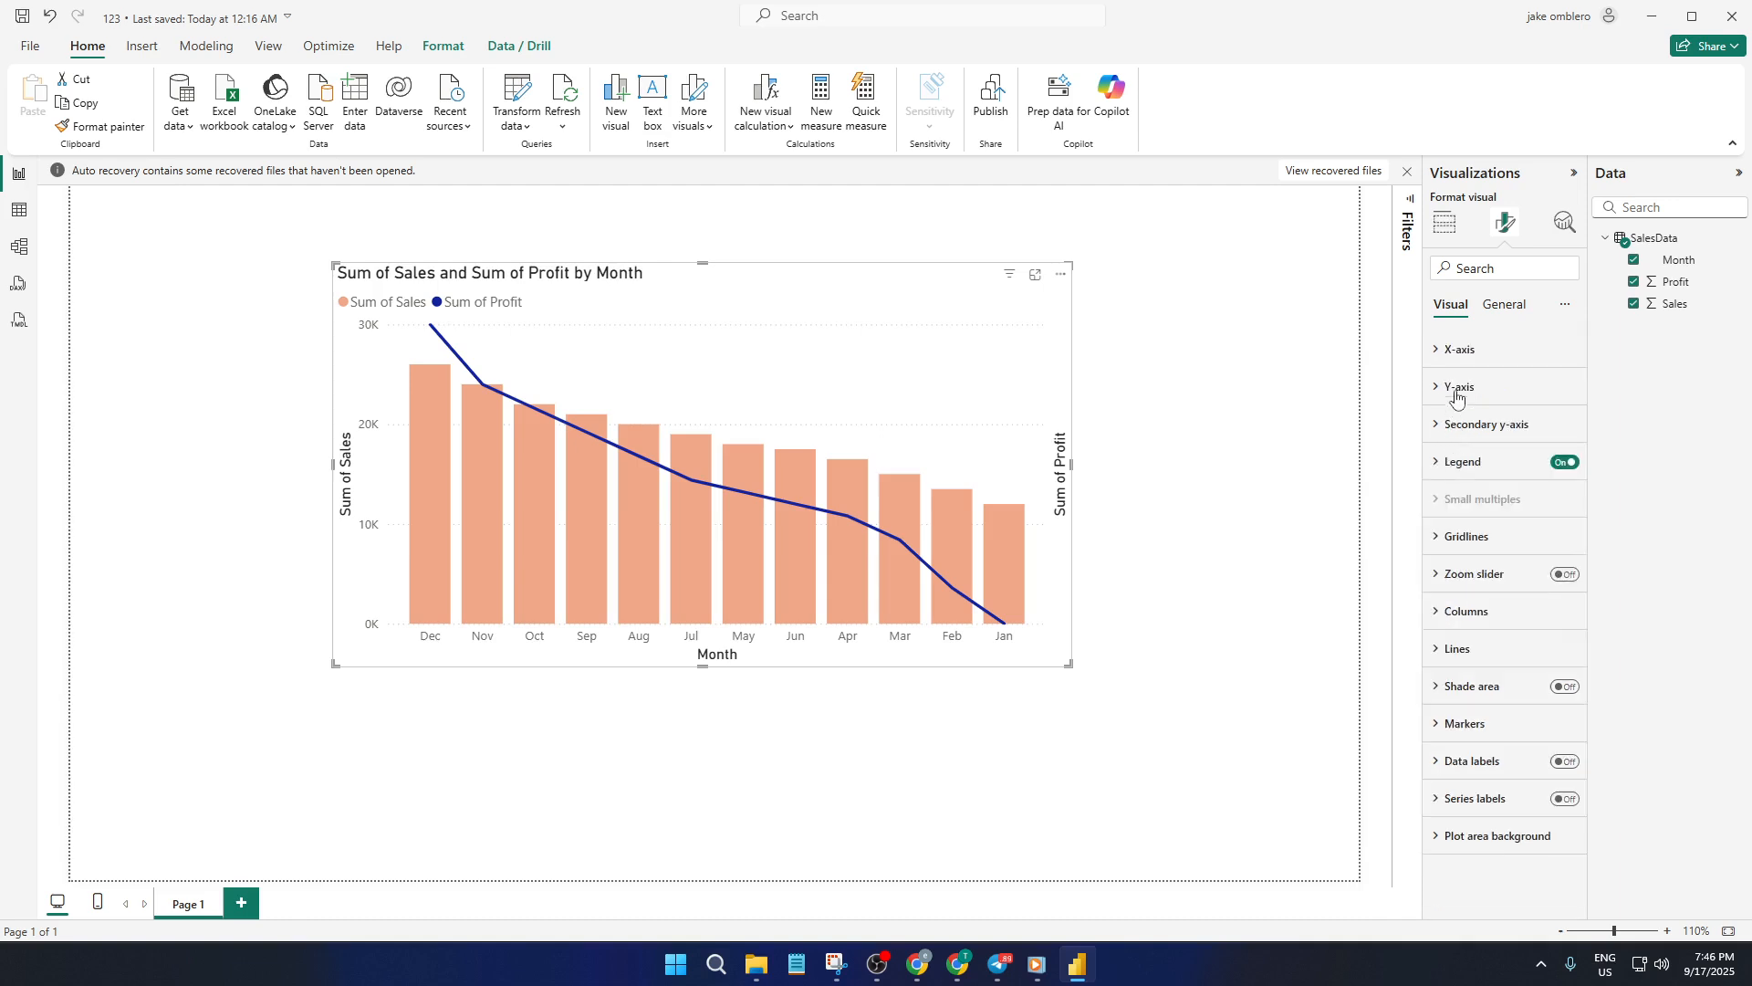
Change the chart's title text to "Sales And Profit Demo".
click(1504, 305)
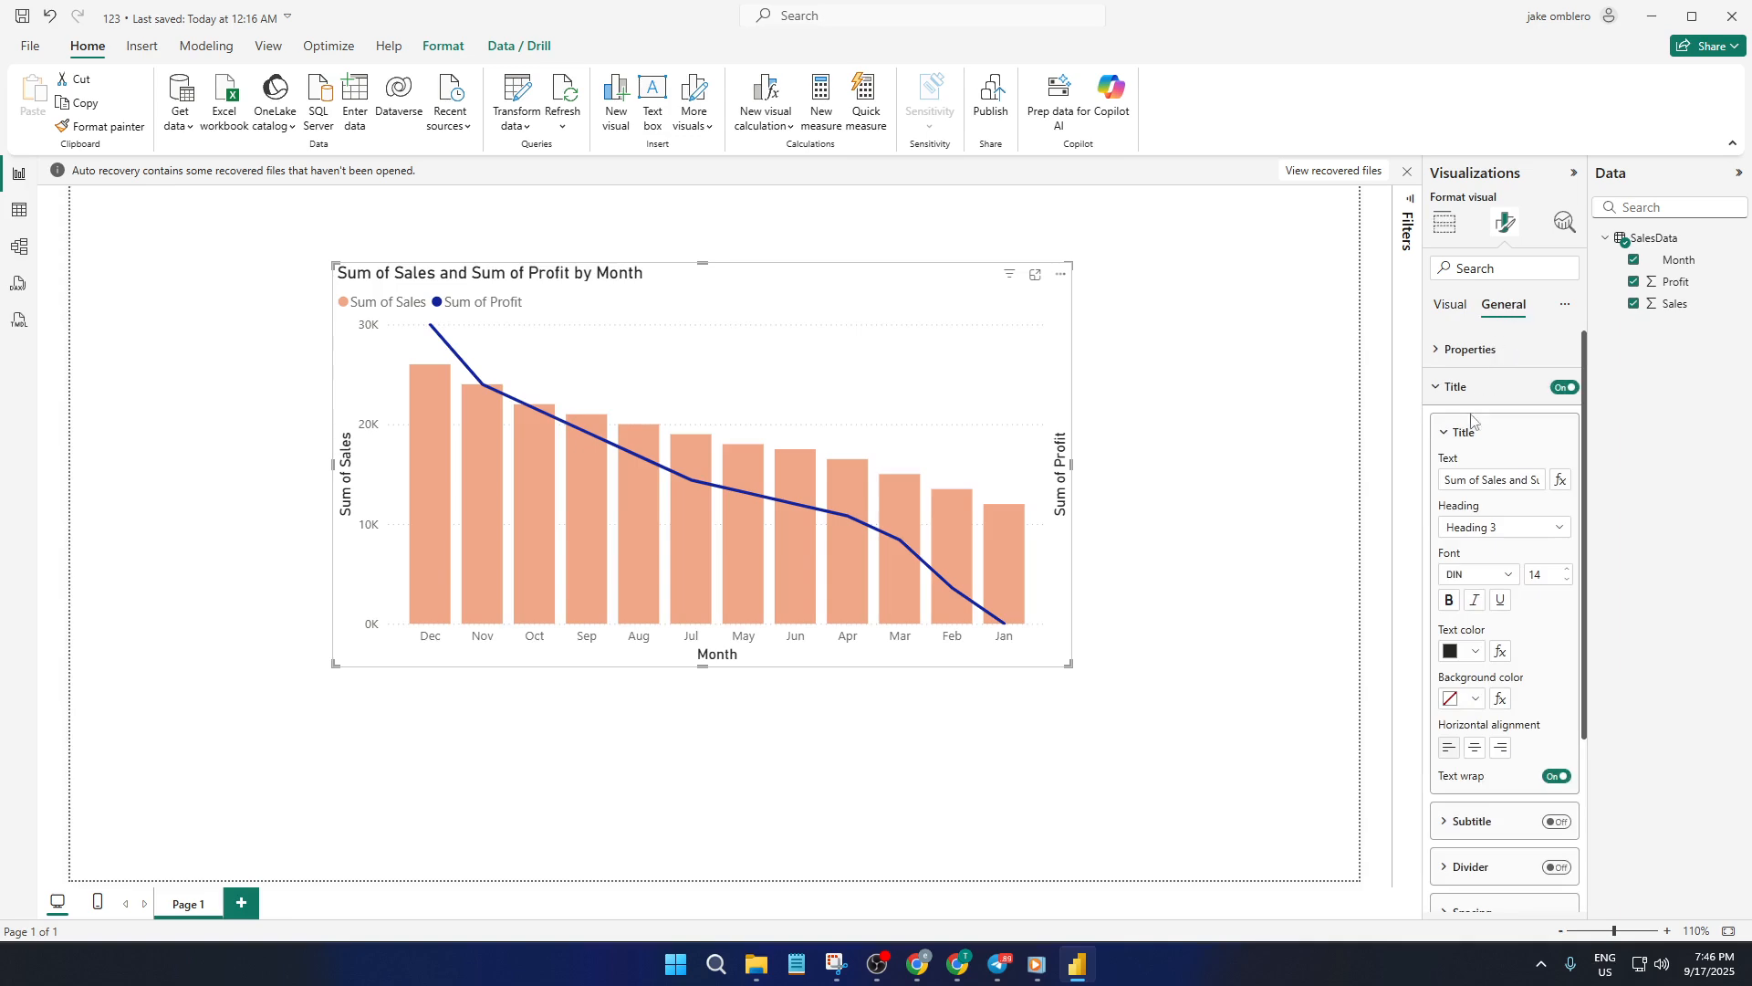
triple_click(1488, 472)
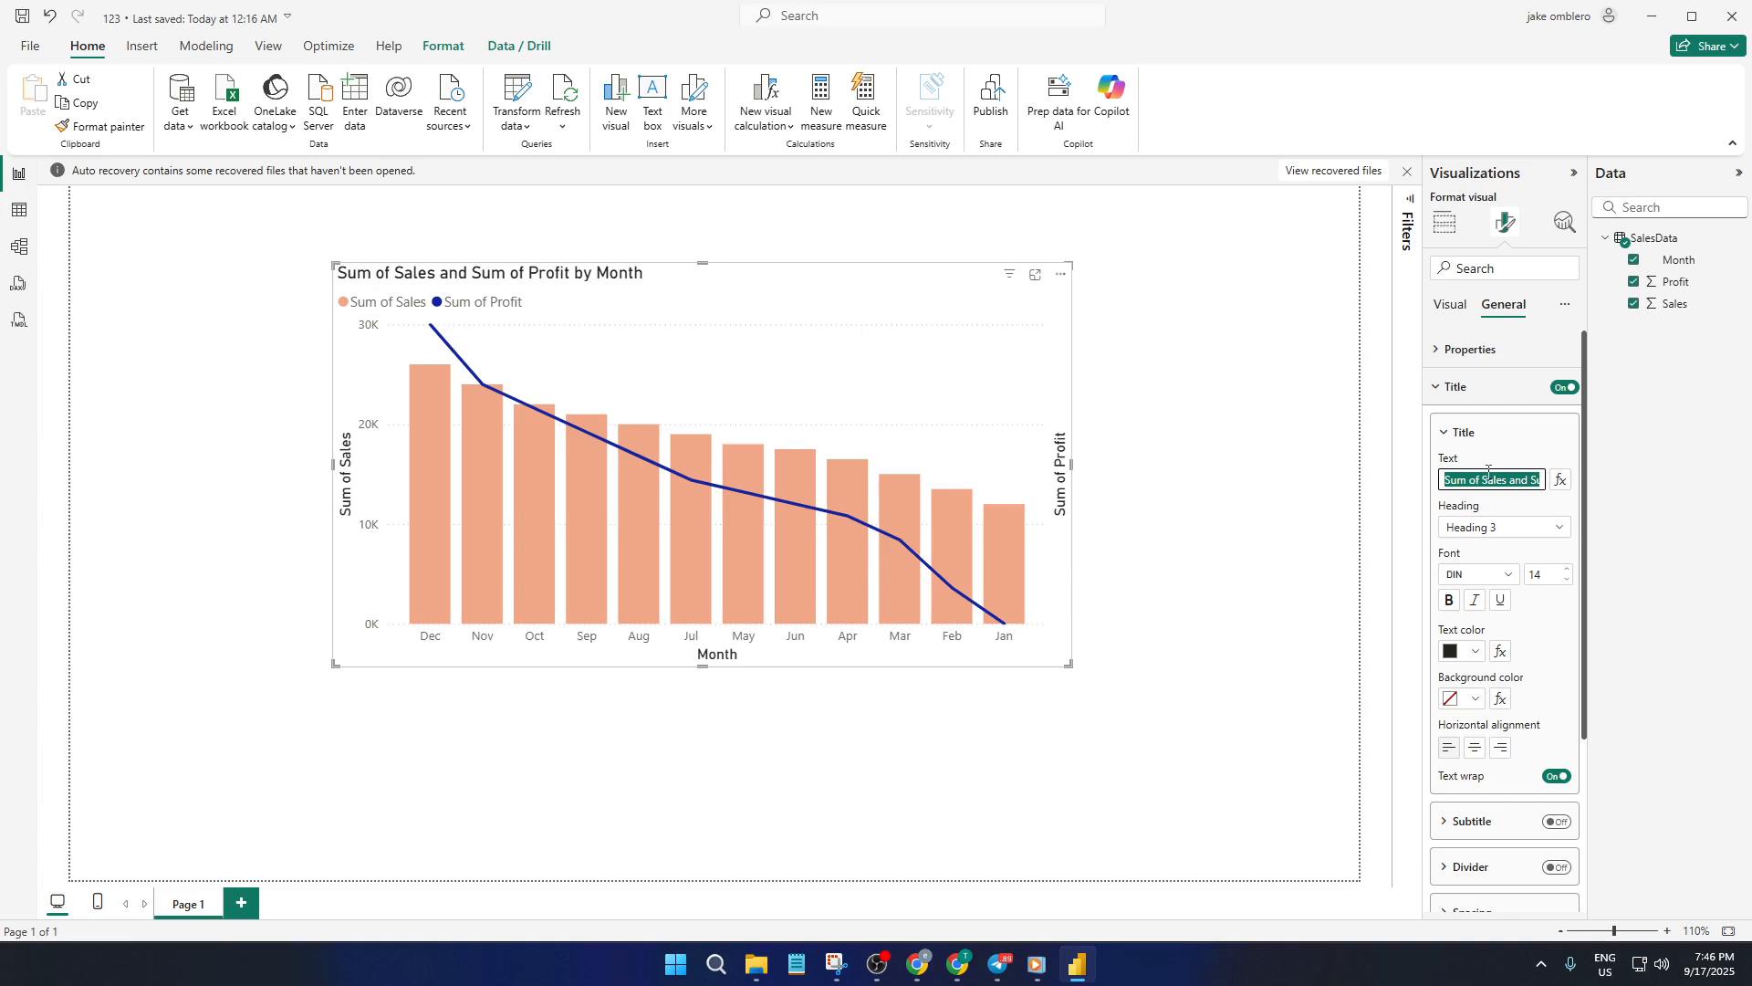
text(Sales And Profit D)
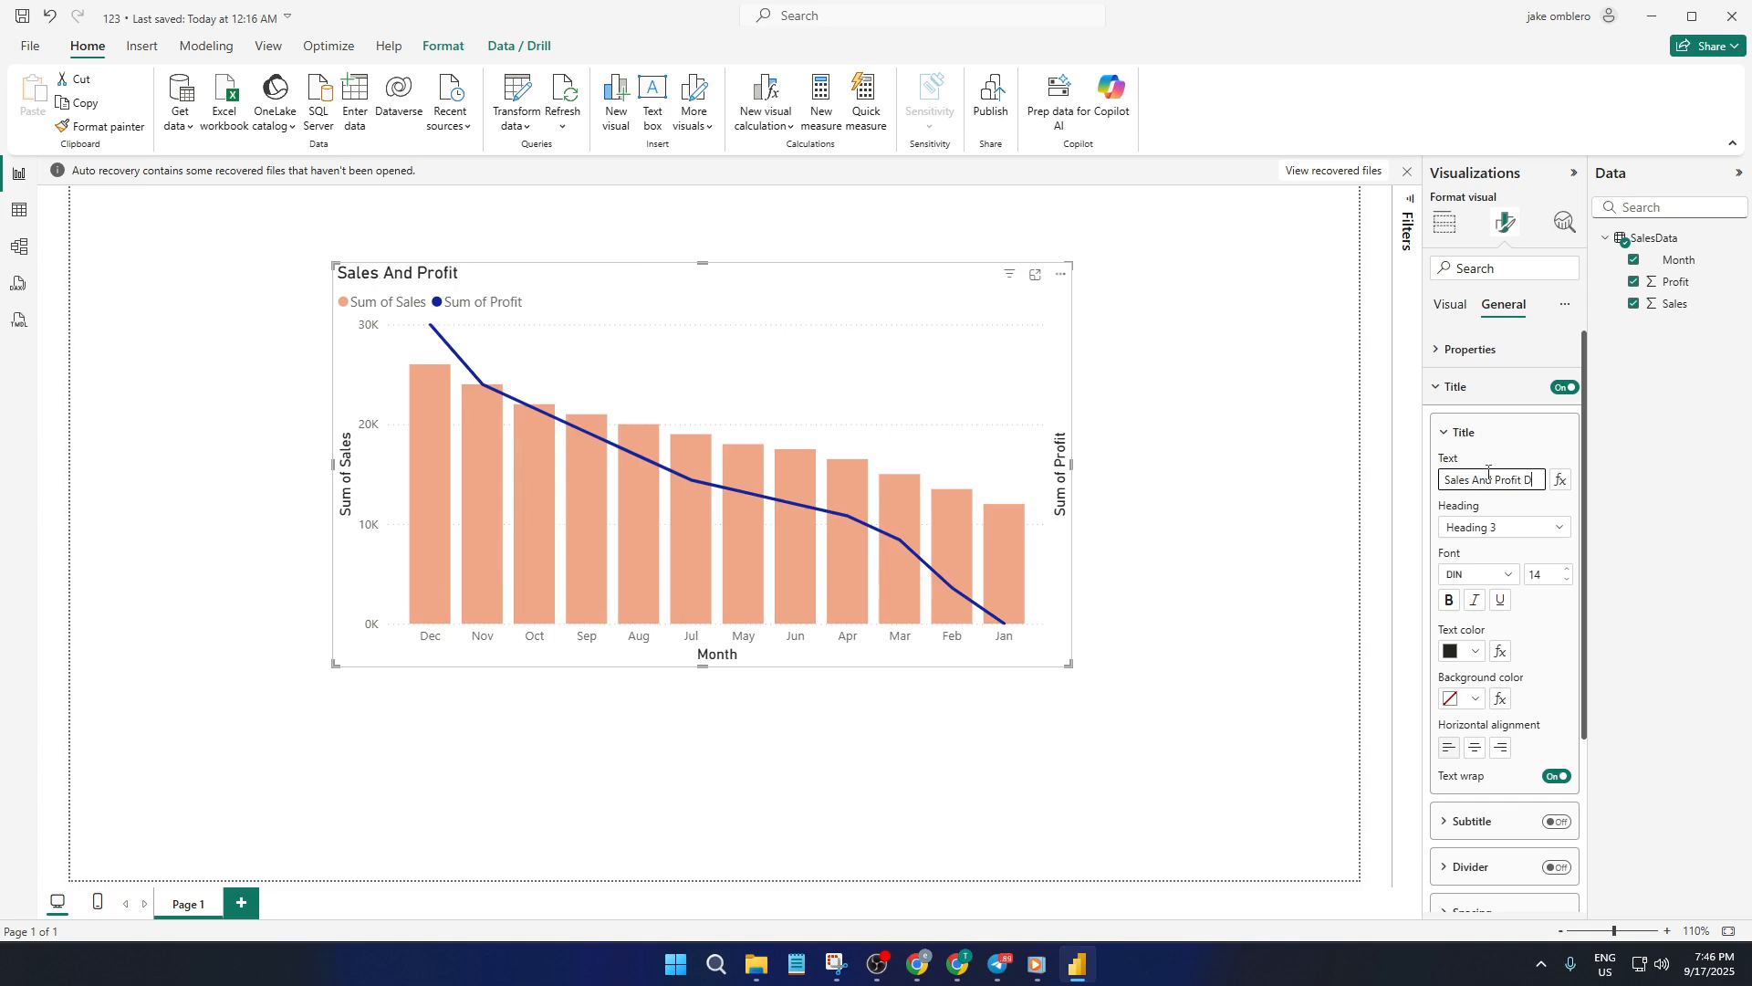
text(mo)
click(1245, 484)
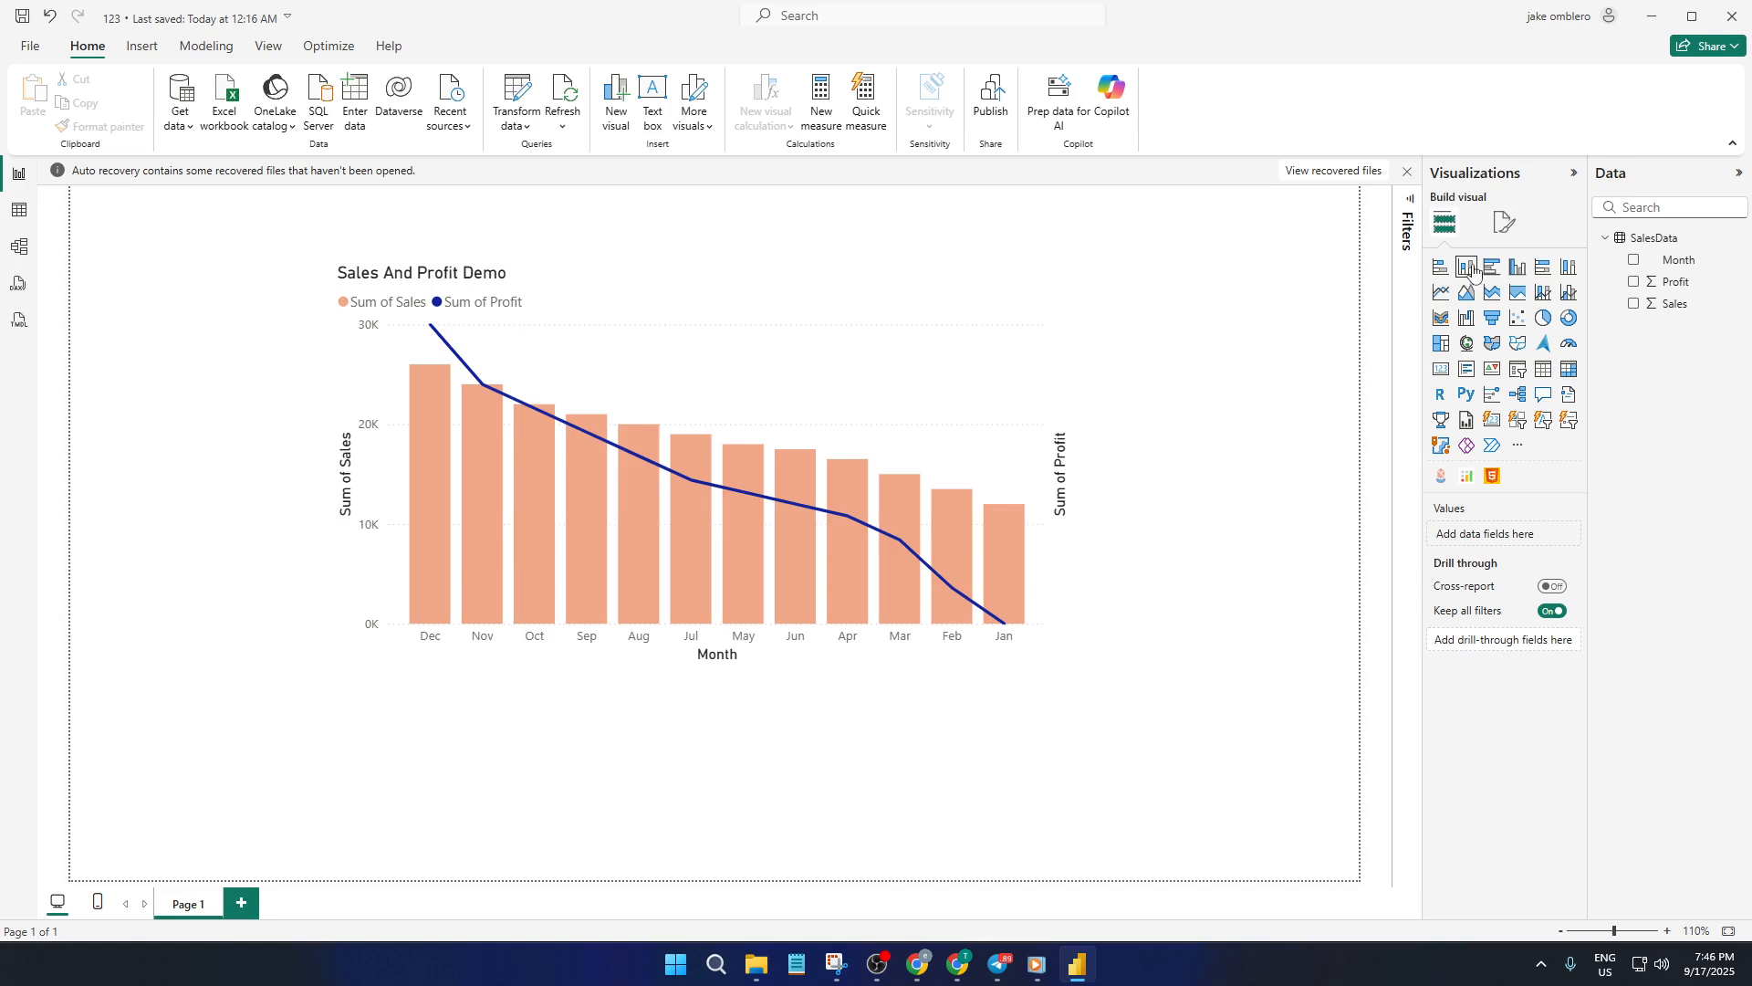
Reselect the Sales And Profit Demo chart and show its available analytics options.
click(1509, 233)
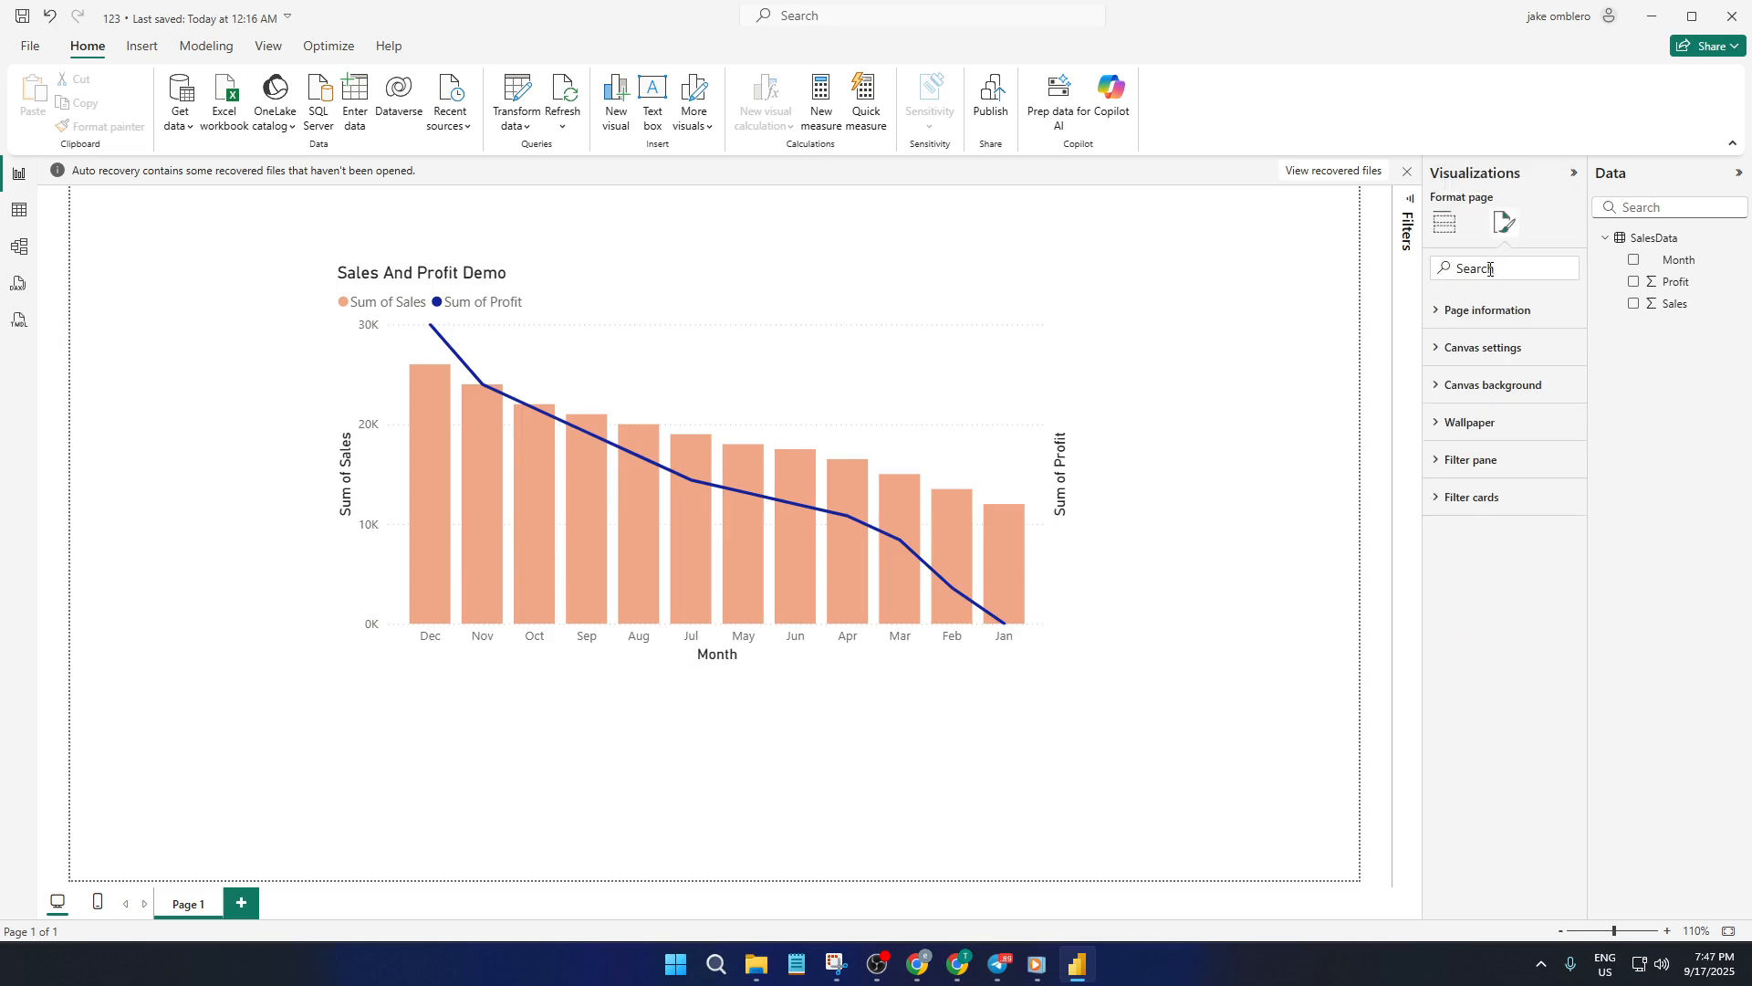
click(1451, 233)
click(920, 552)
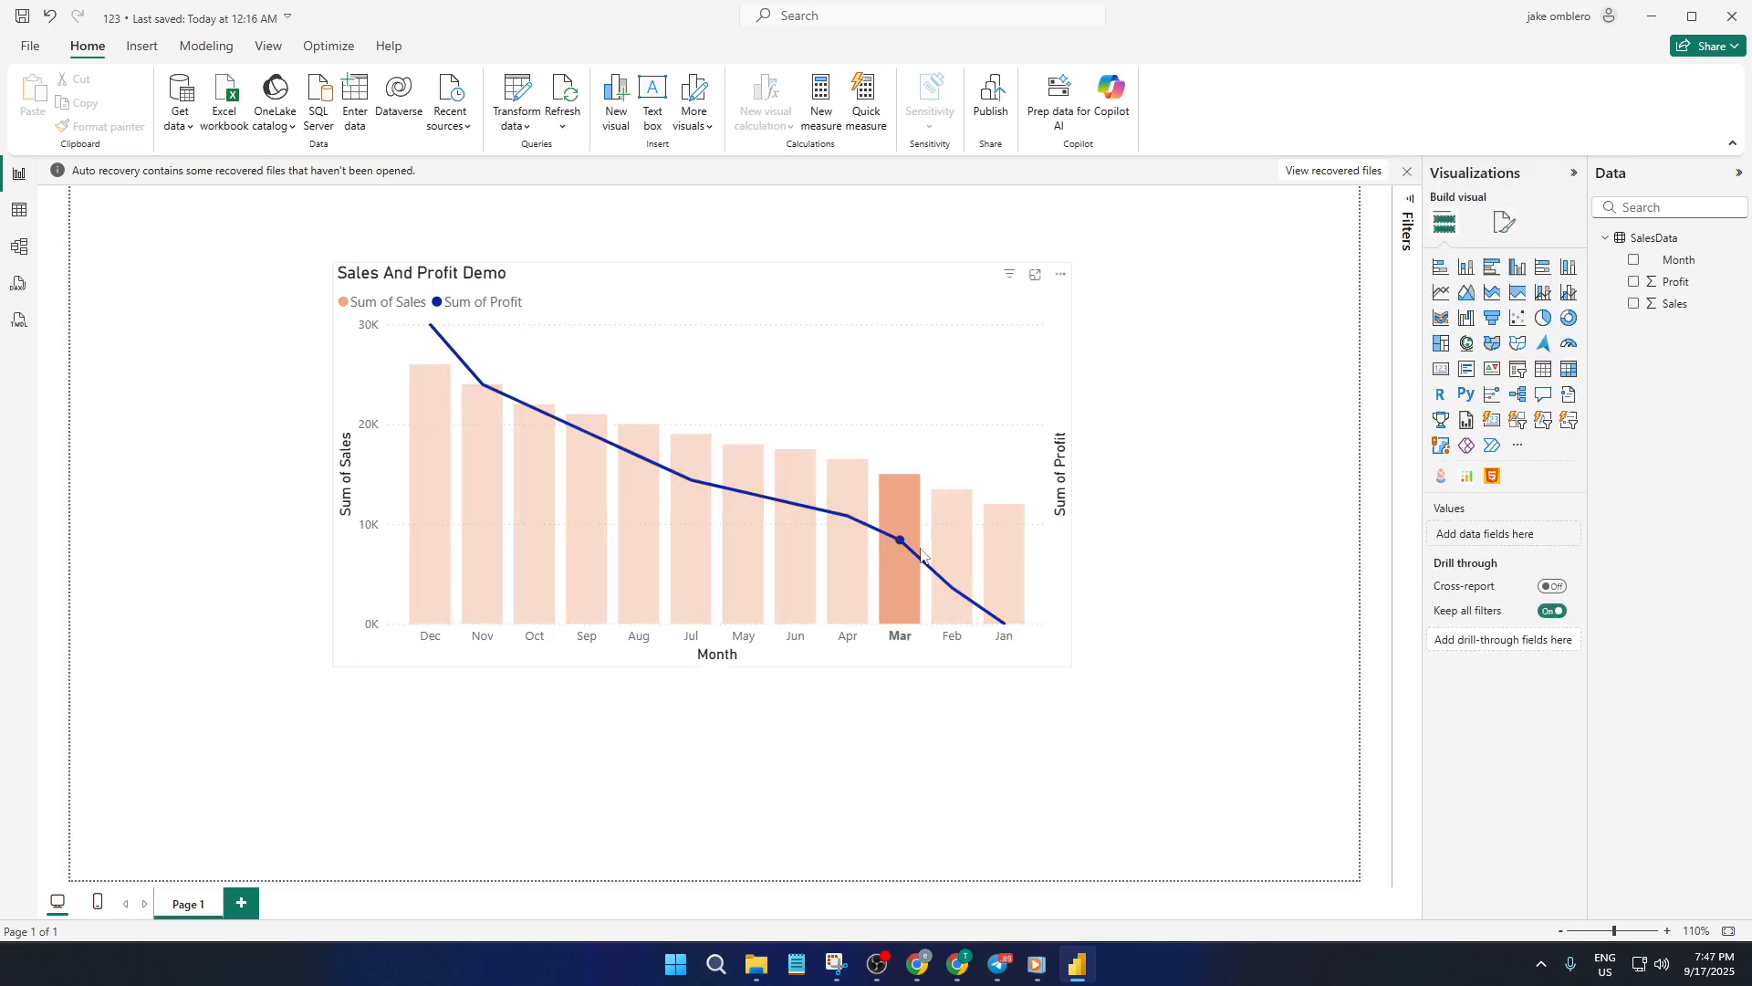
click(1021, 447)
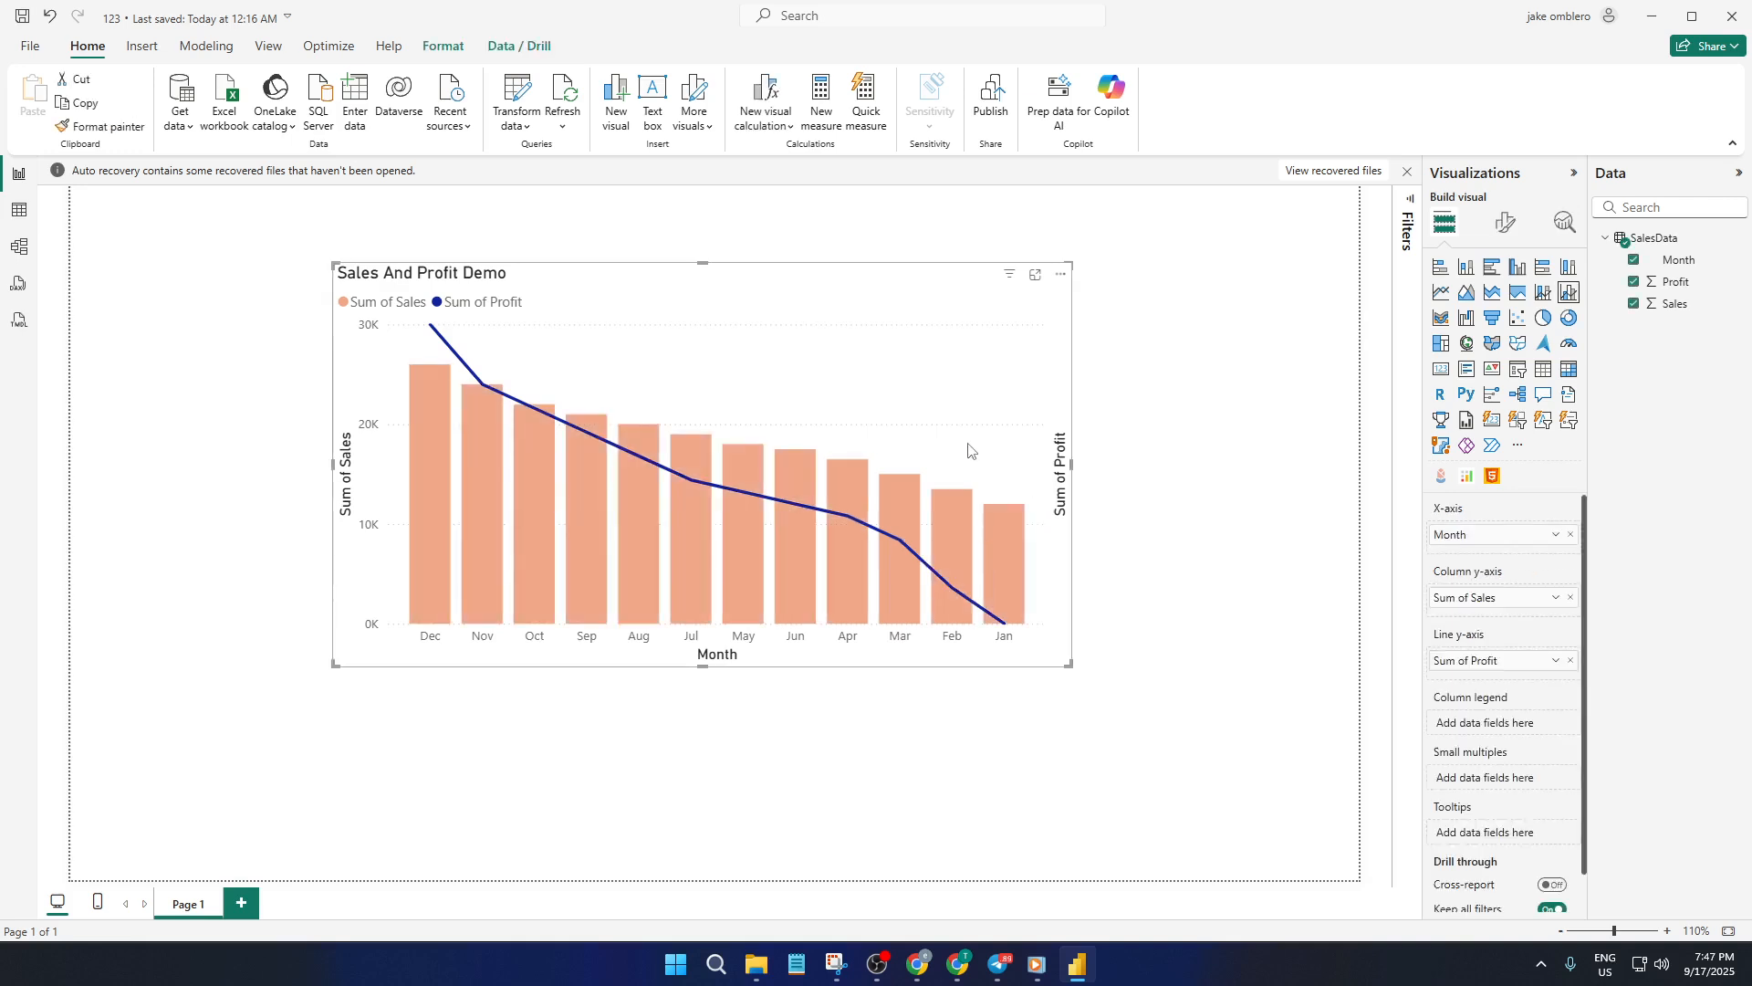
click(1564, 223)
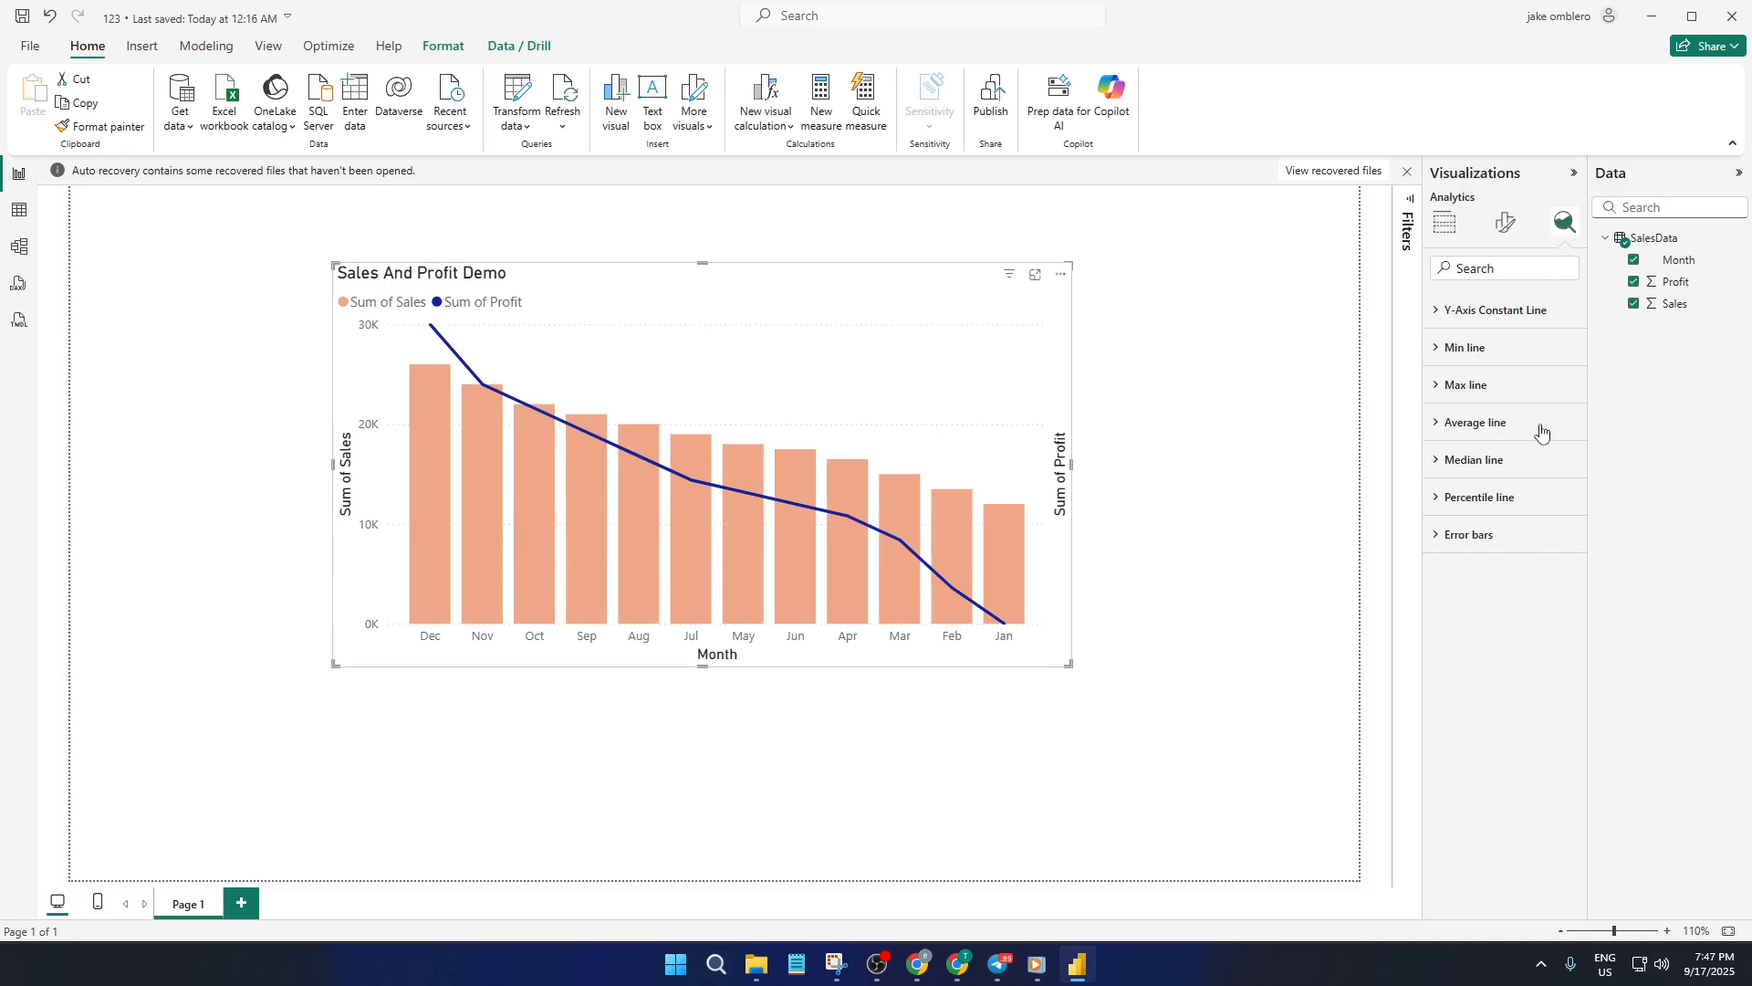